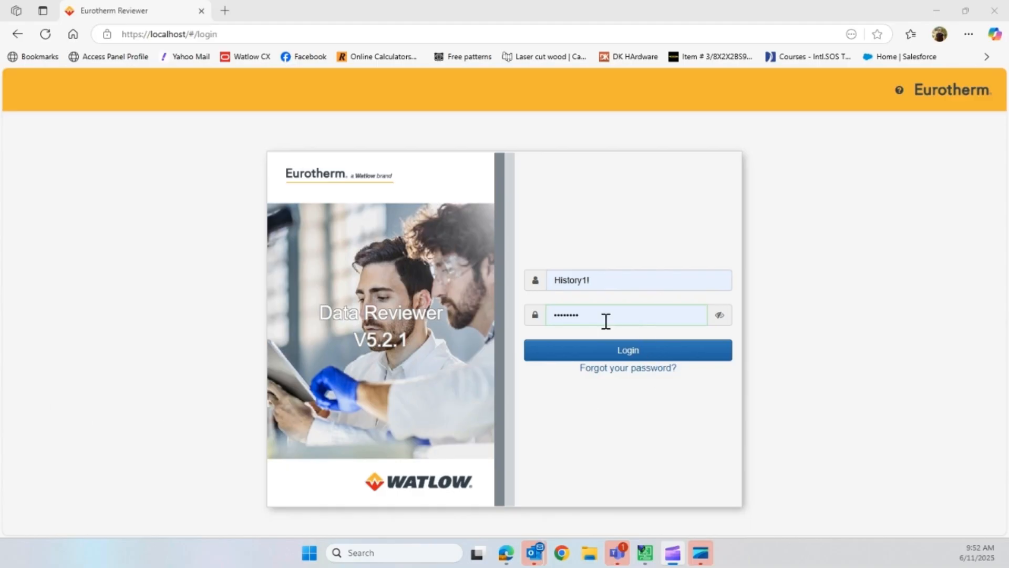
# - Log in to Data Reviewer with the saved username and password of the administrator's account
pyautogui.click(598, 279)
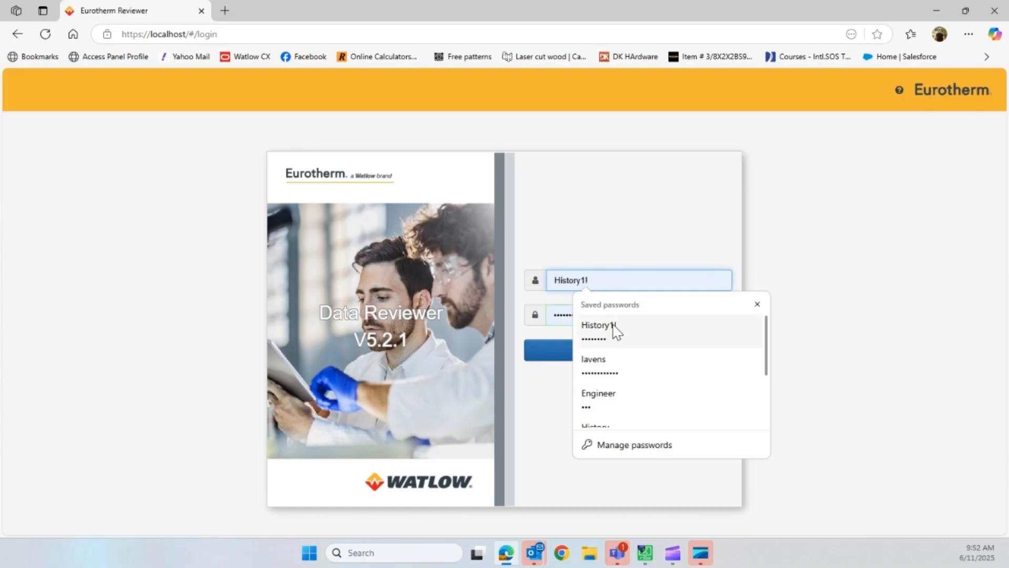
pyautogui.click(605, 364)
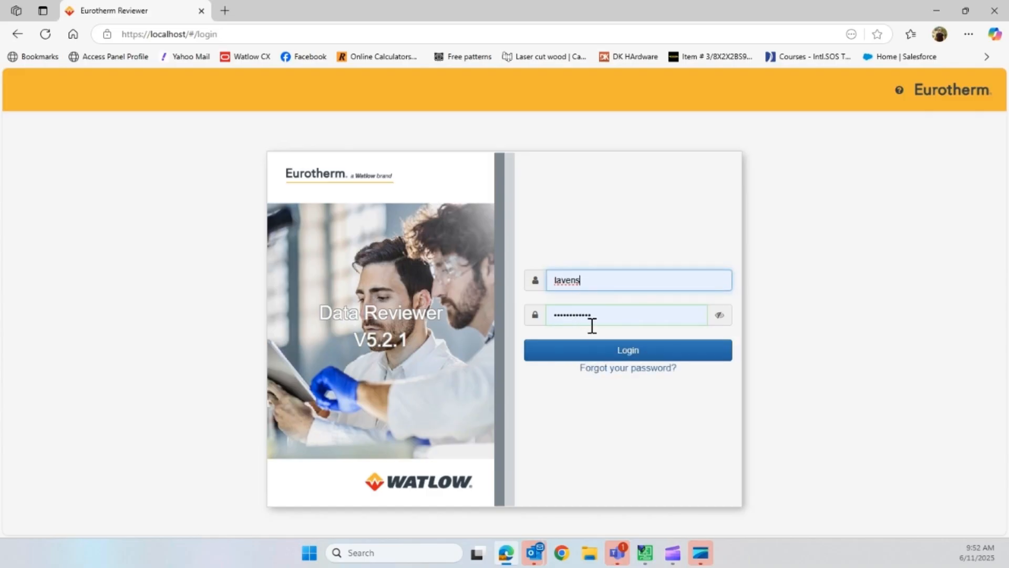
pyautogui.click(597, 357)
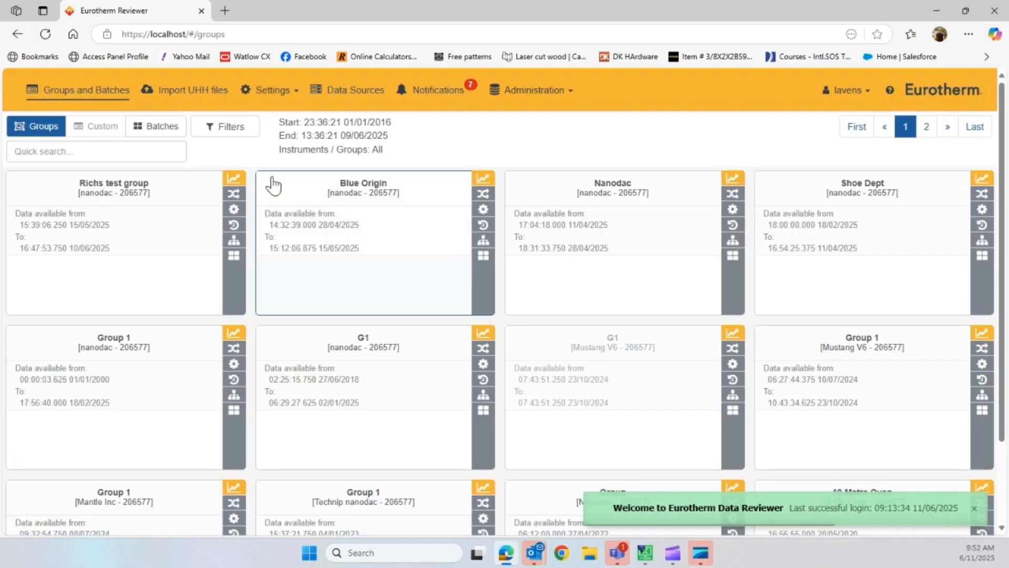
# - Open the data sources page, keep the type filter on Eurotherm instrument data source, and start adding a new instrument source
pyautogui.scroll(-2, 460, 328)
pyautogui.scroll(2, 468, 333)
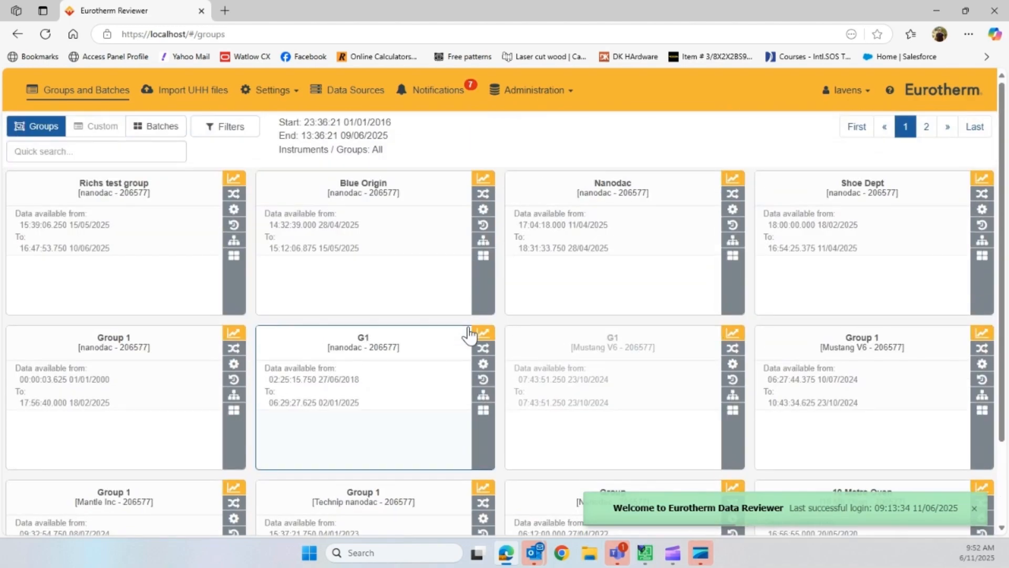
pyautogui.click(344, 96)
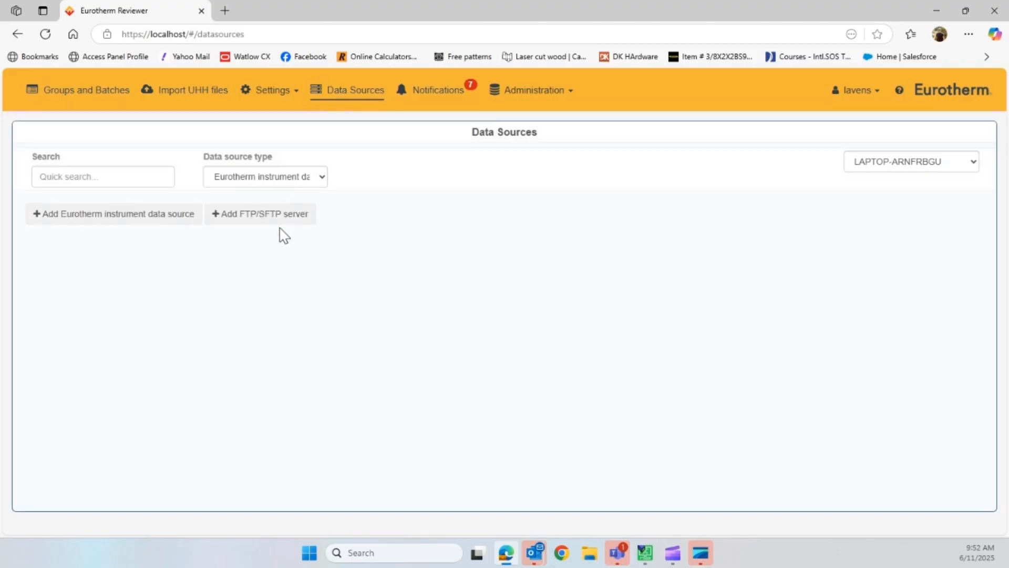
pyautogui.click(322, 181)
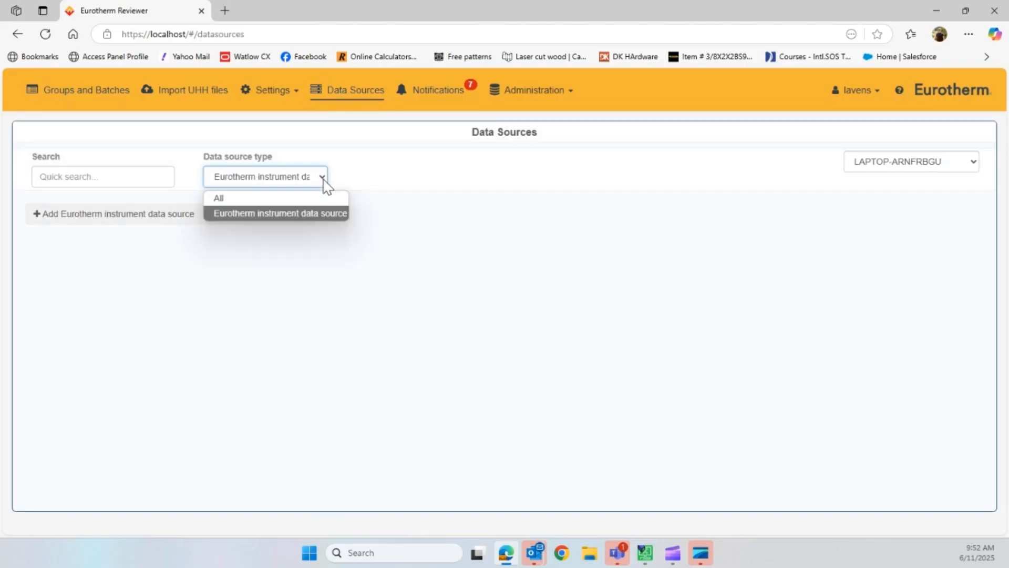
pyautogui.click(299, 212)
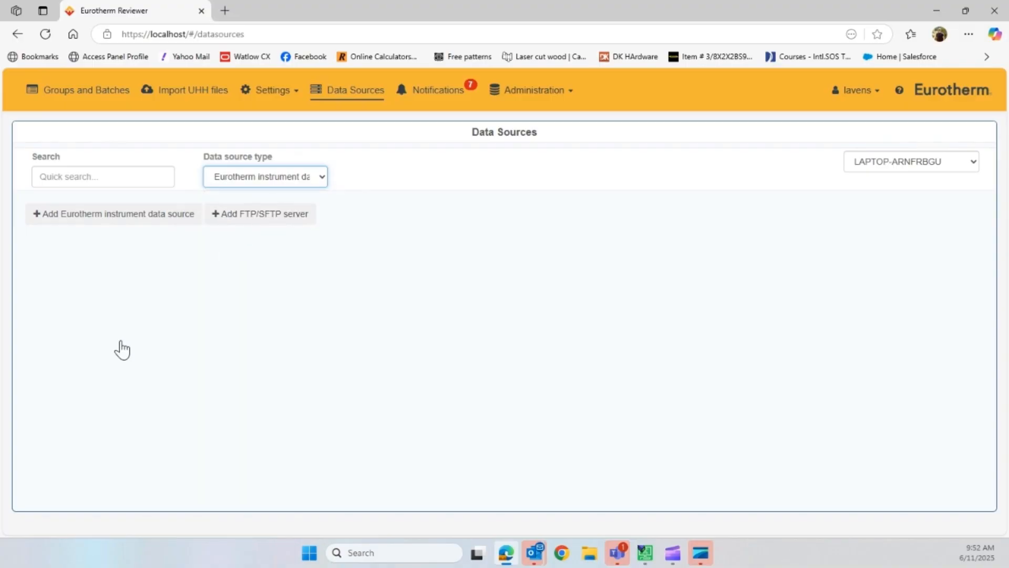
pyautogui.click(75, 224)
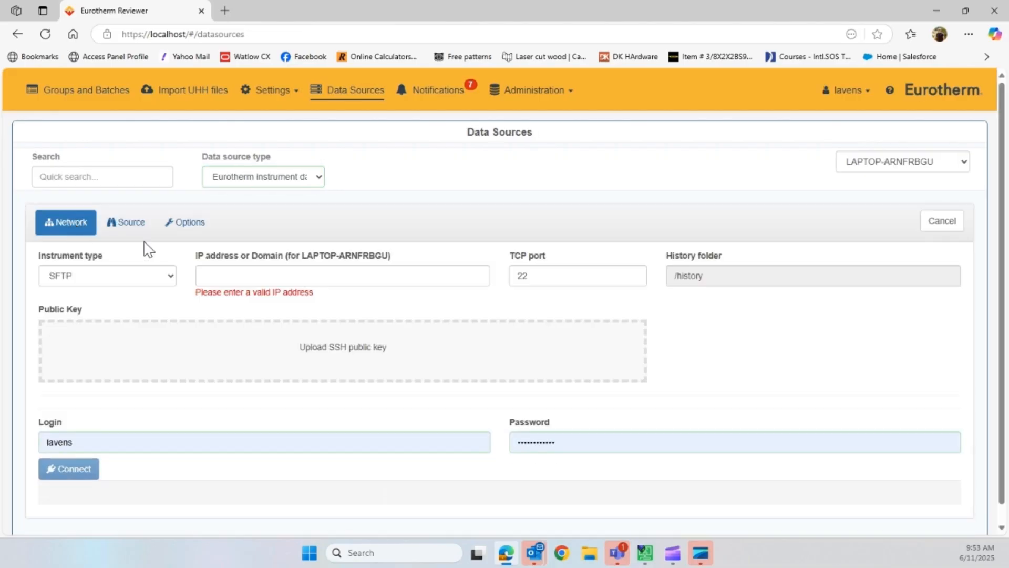
# - Set the new data source's instrument type to FTP and its IP address to 192.168.111.222
pyautogui.click(173, 277)
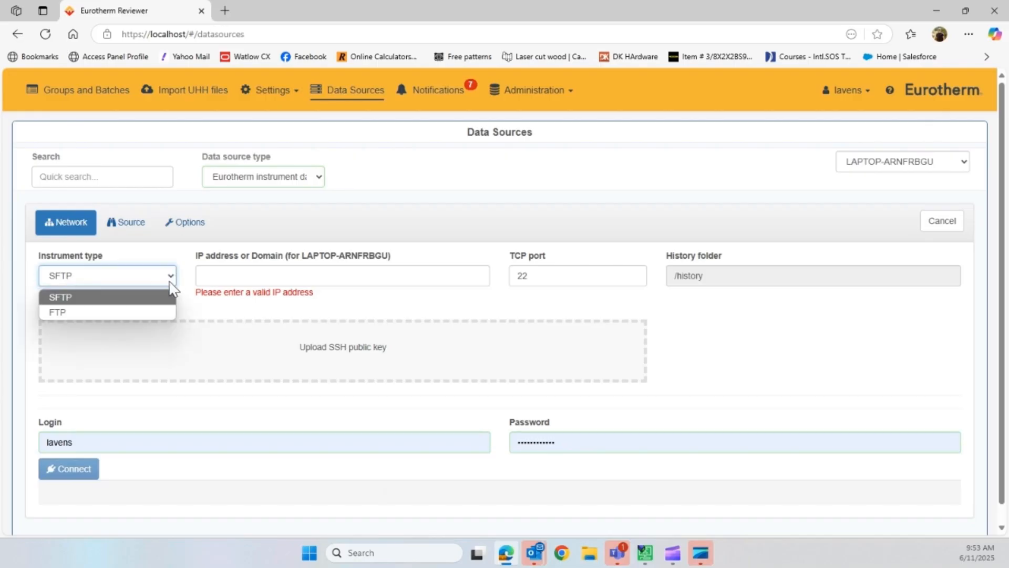
pyautogui.click(150, 312)
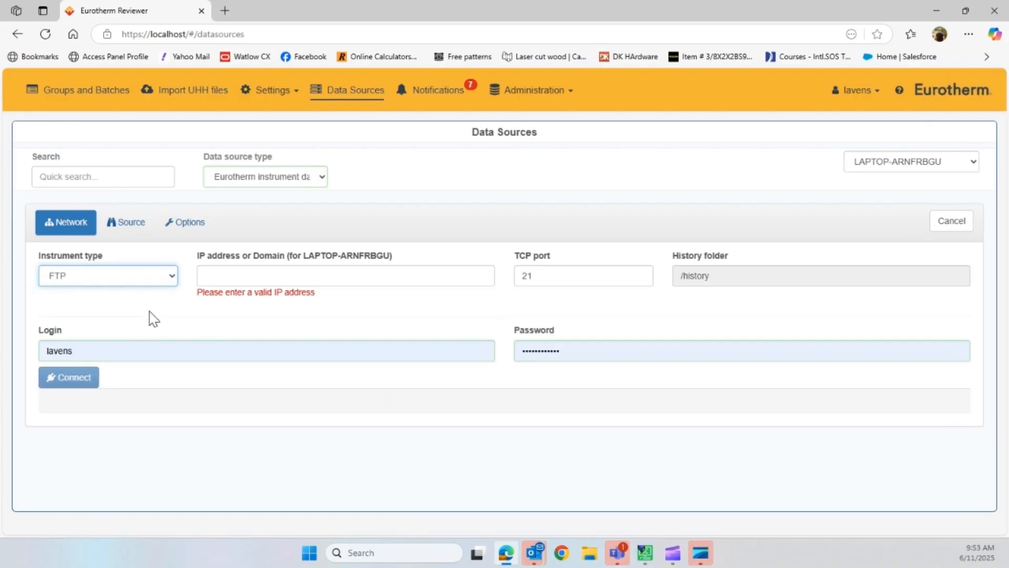
pyautogui.click(135, 277)
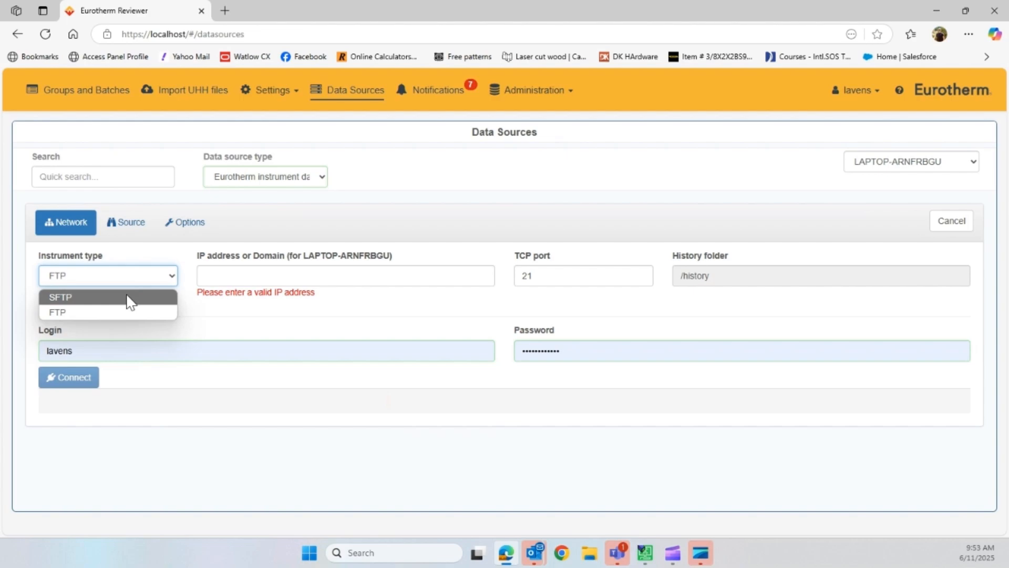
pyautogui.click(129, 307)
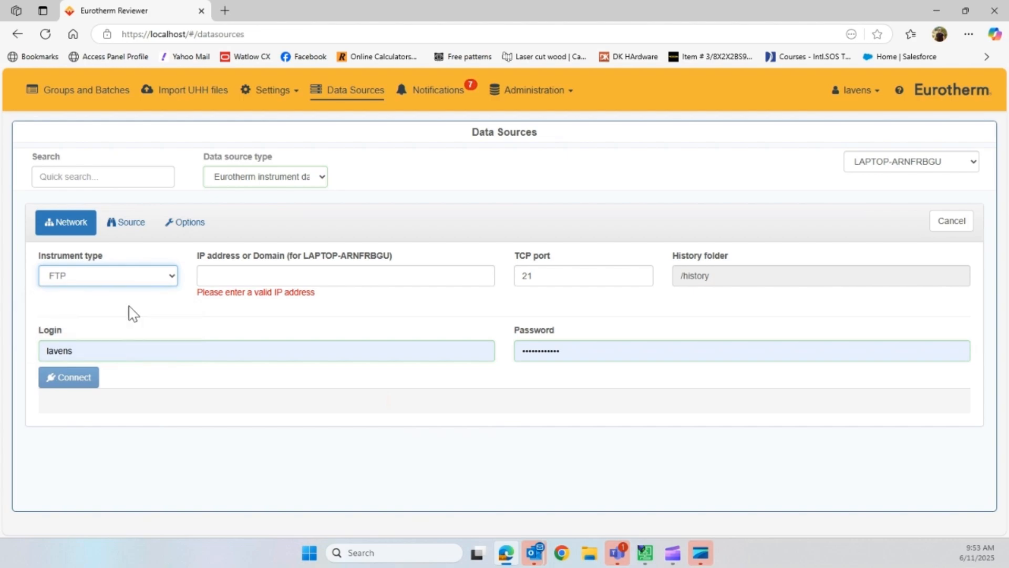
pyautogui.click(239, 280)
pyautogui.write('192.168')
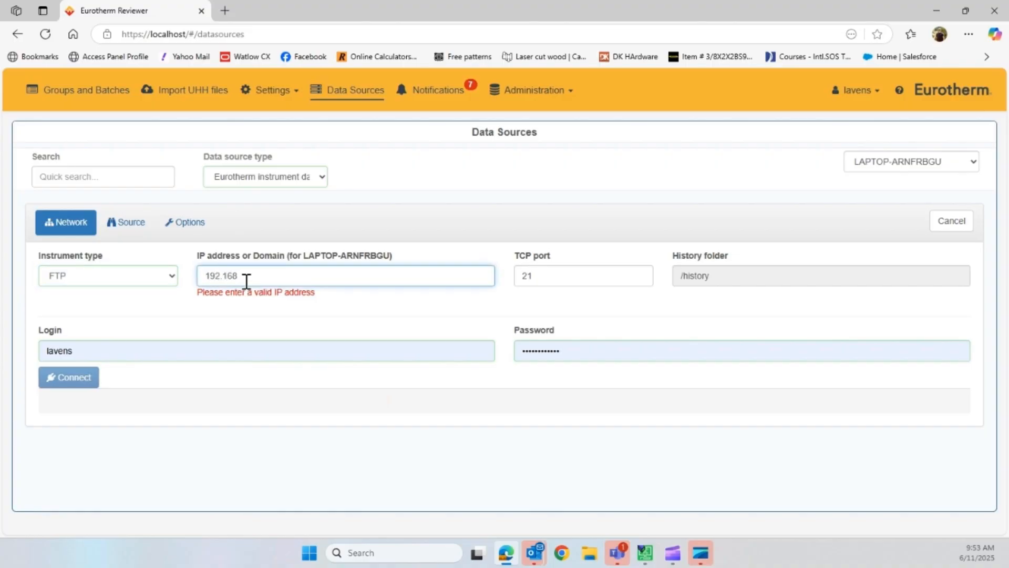
pyautogui.write('.111.222')
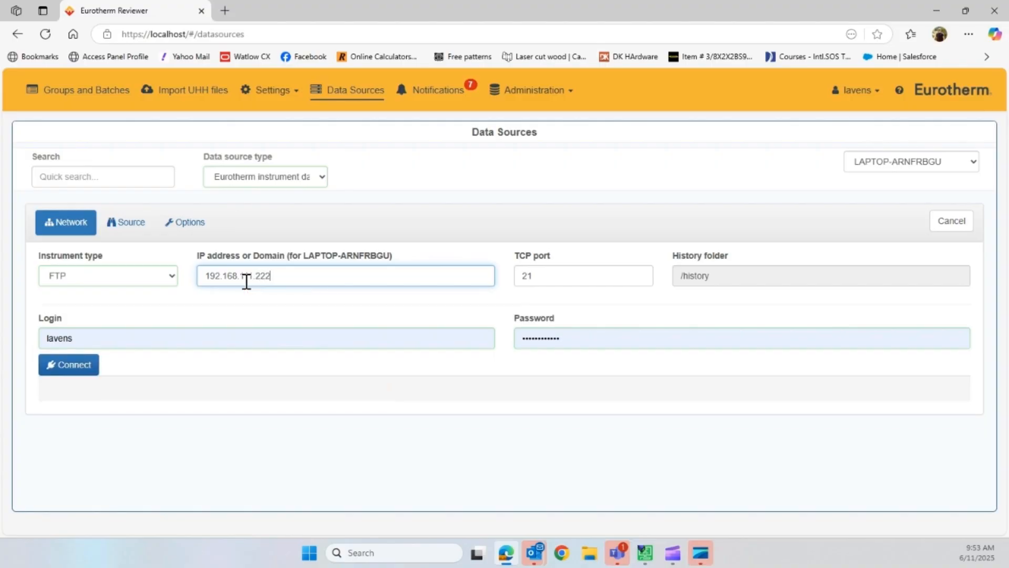
pyautogui.click(56, 320)
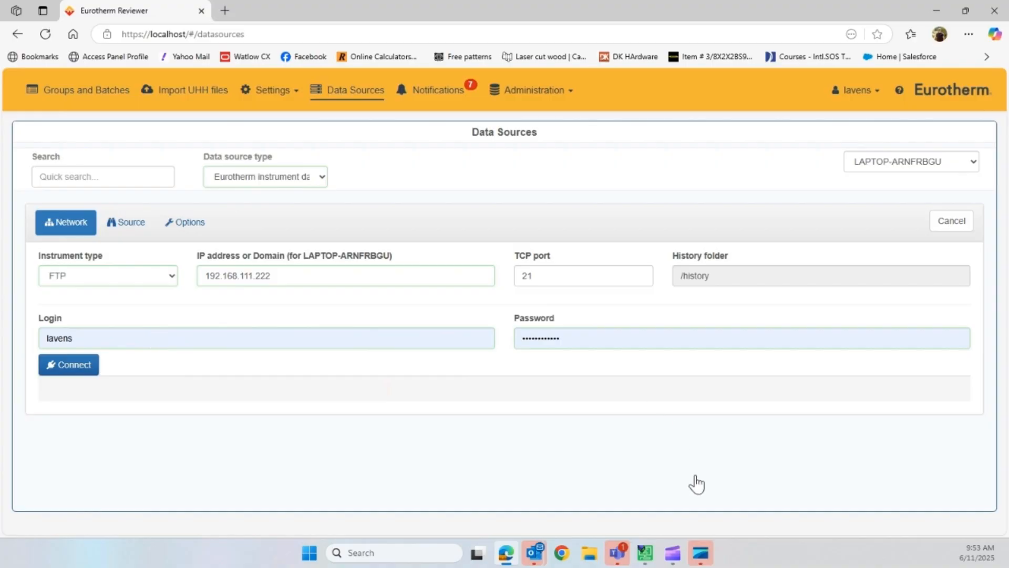
# - Switch to iTools and check the nanodac's network interface parameters and its SFtpLocalHost username and password entries
pyautogui.click(645, 553)
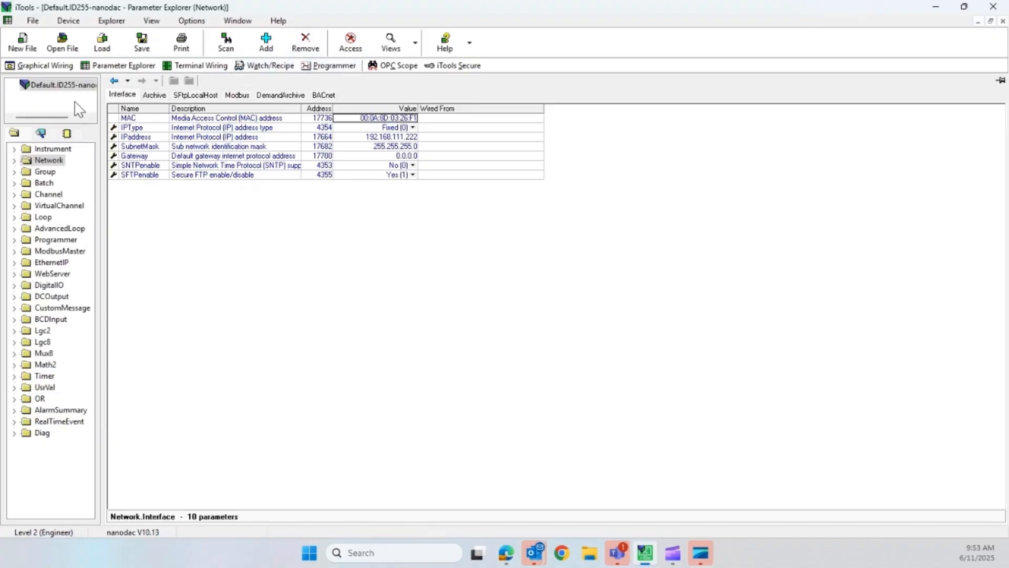
pyautogui.click(32, 154)
pyautogui.click(35, 161)
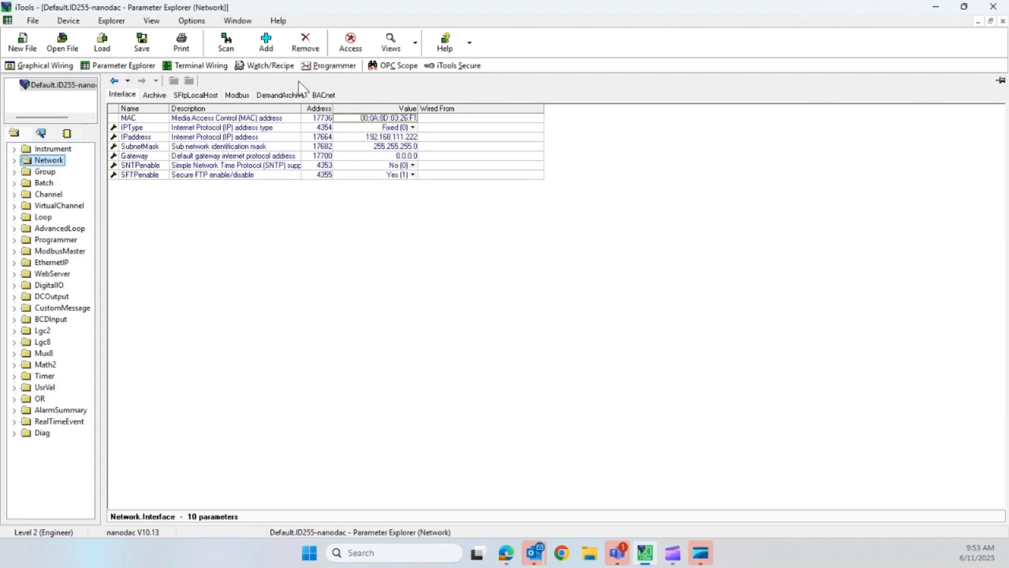
pyautogui.click(185, 96)
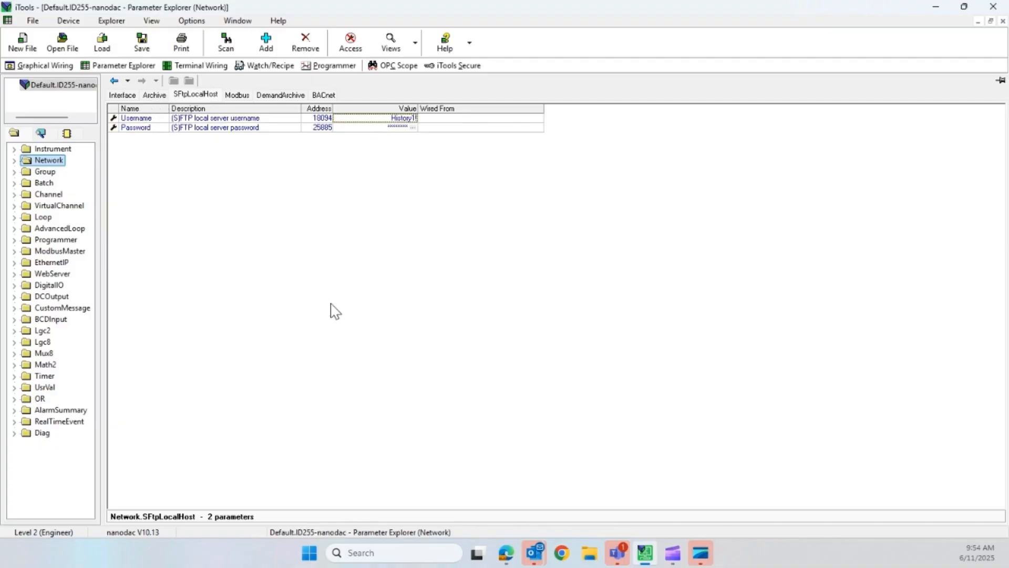
pyautogui.click(129, 97)
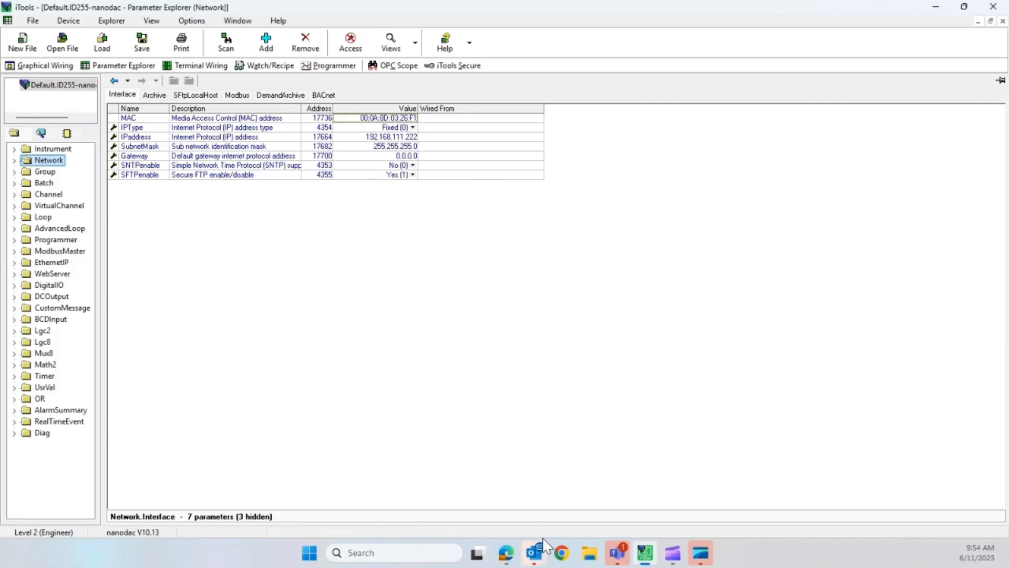
# - Return to Data Reviewer in Edge, enter the instrument's FTP login and password, and try to connect to it
pyautogui.moveTo(525, 558)
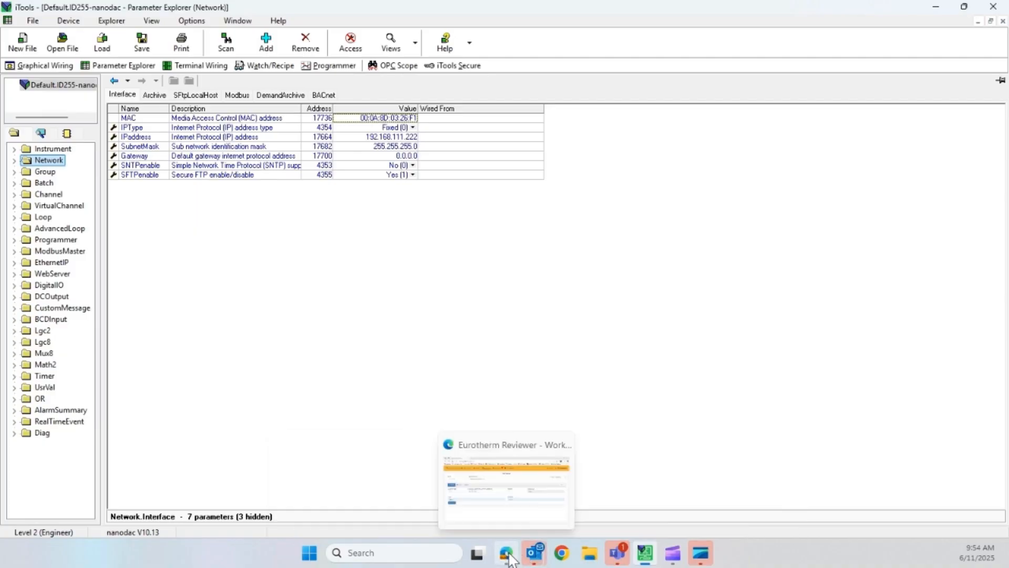
pyautogui.click(507, 552)
pyautogui.click(164, 342)
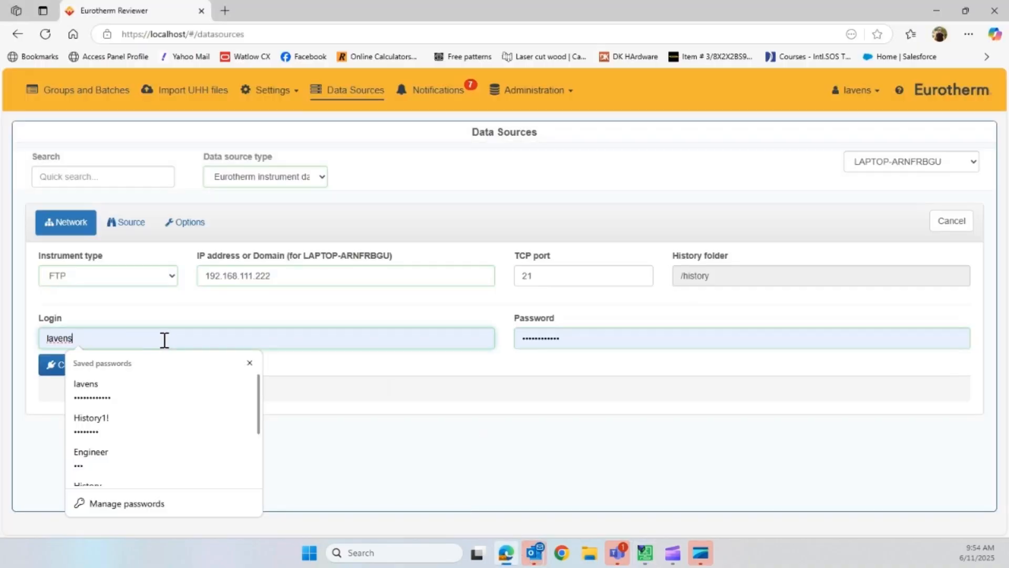
pyautogui.press('BackSpace')
pyautogui.press('BackSpace')
pyautogui.press('BackSpace')
pyautogui.press('BackSpace')
pyautogui.press('BackSpace')
pyautogui.press('BackSpace')
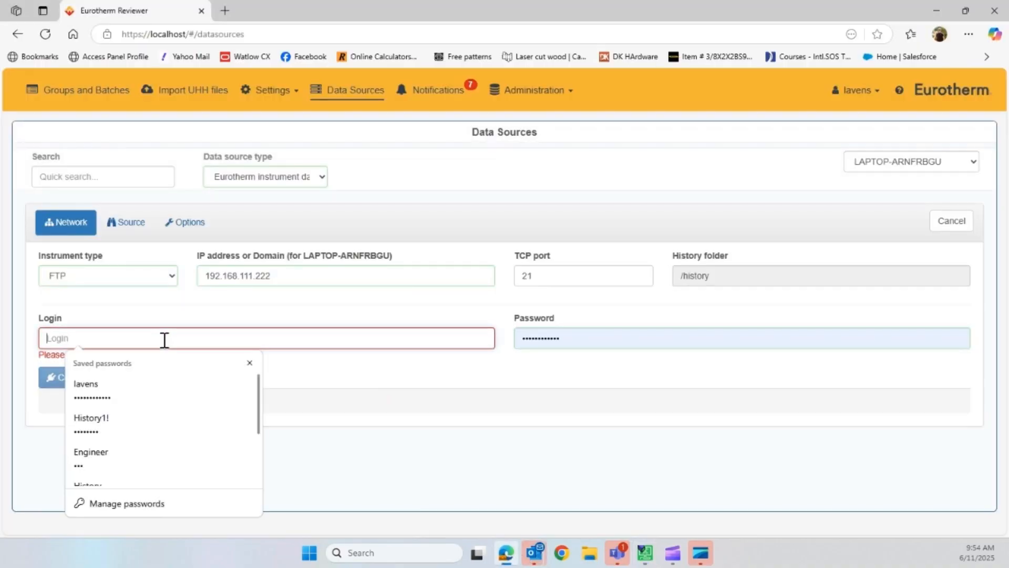
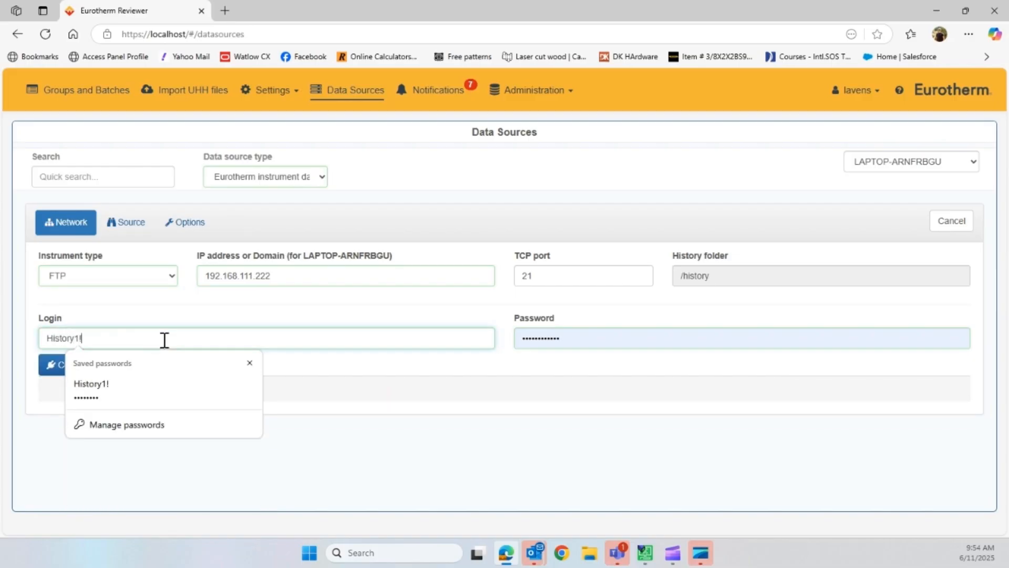
pyautogui.press('Tab')
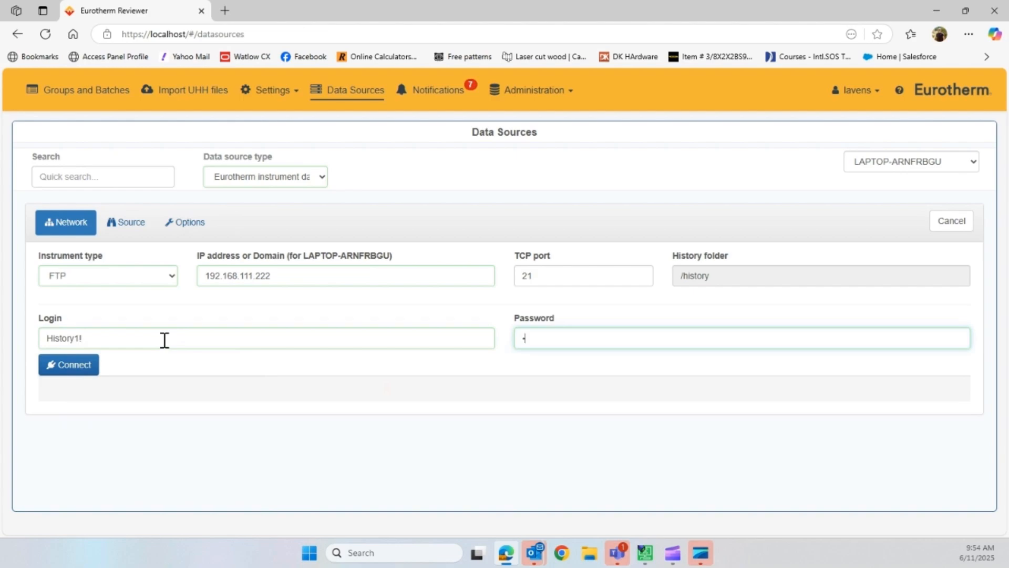
pyautogui.click(82, 369)
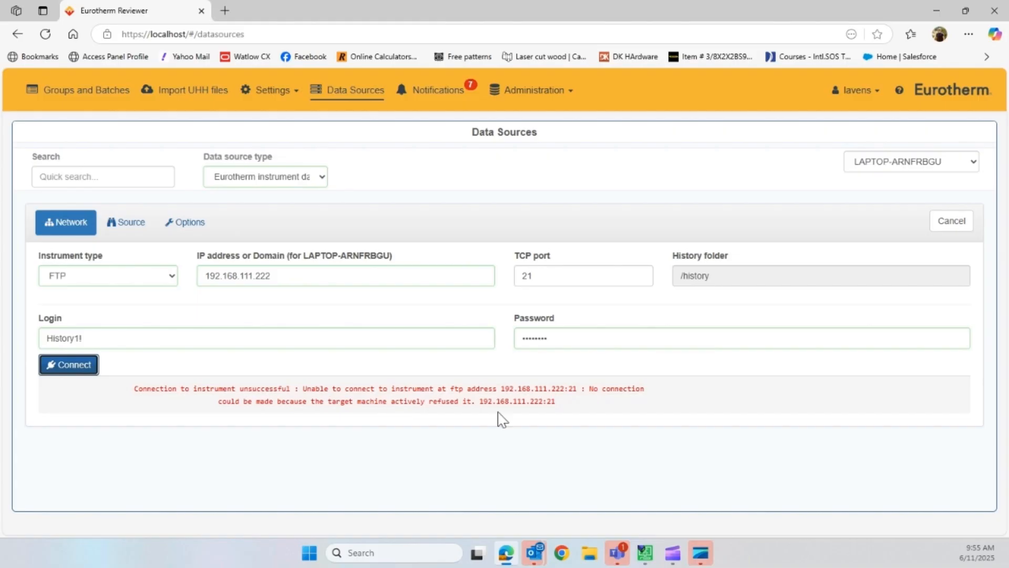
# - Switch to iTools and put the nanodac into configuration access level, accepting the device authorization
pyautogui.click(649, 556)
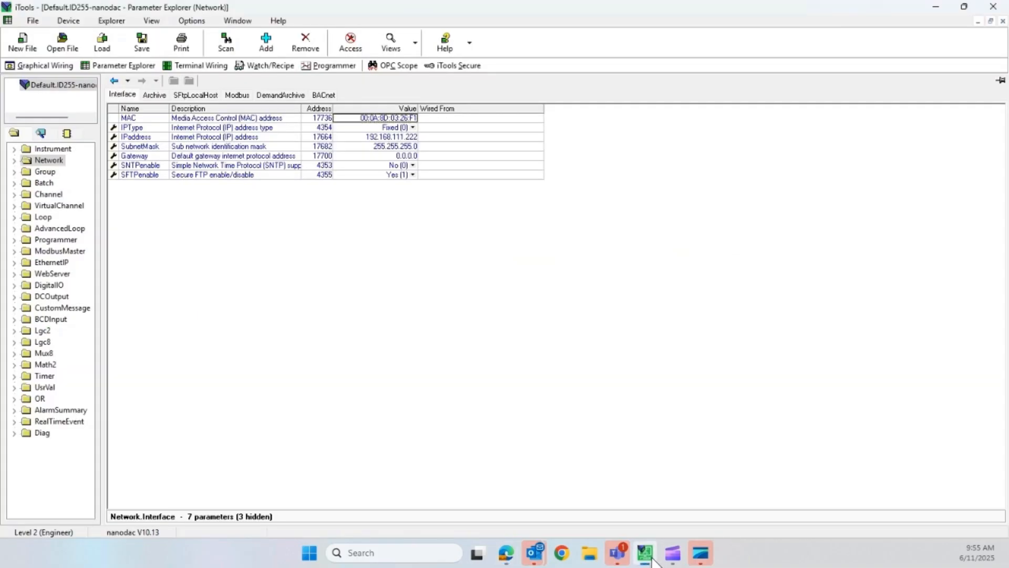
pyautogui.click(352, 48)
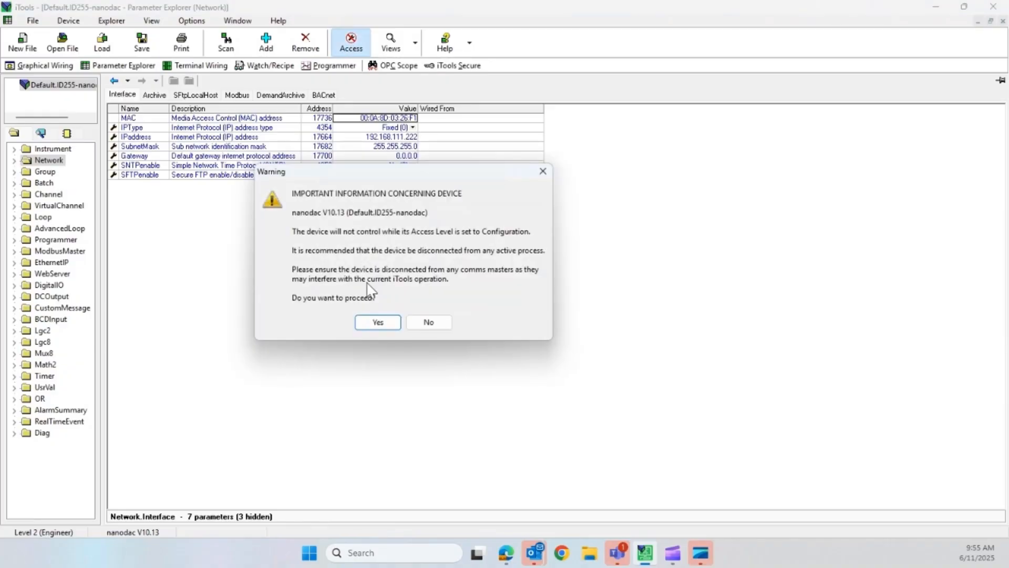
pyautogui.click(373, 326)
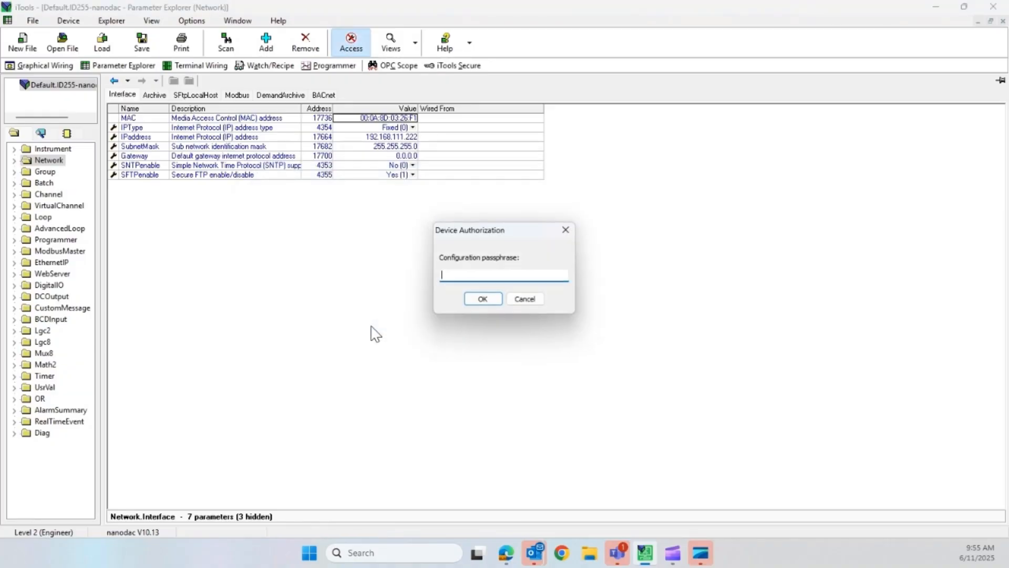
pyautogui.press('Return')
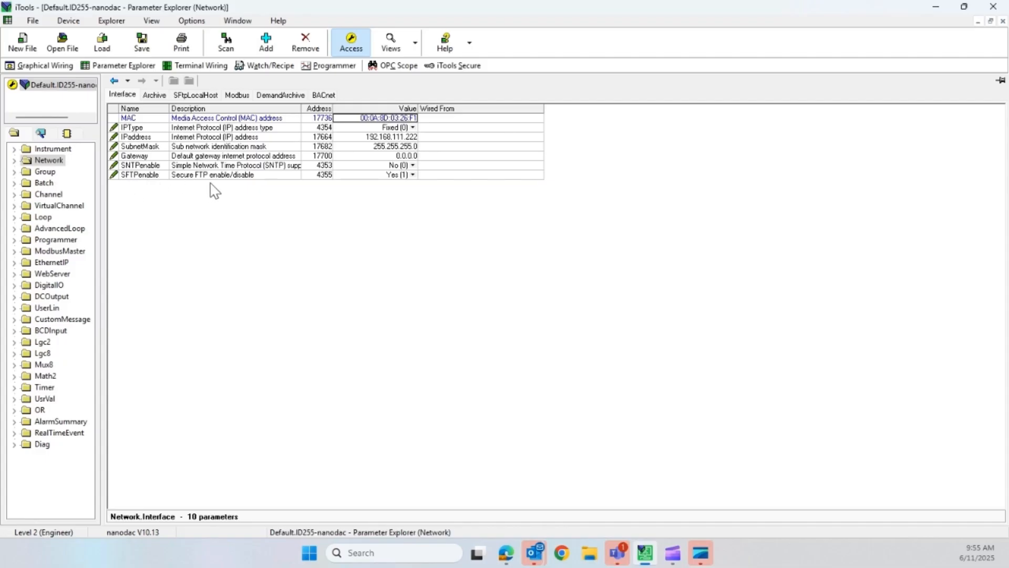
# - Set the nanodac's SFTPenable network parameter to No (0) and accept the value change
pyautogui.click(413, 175)
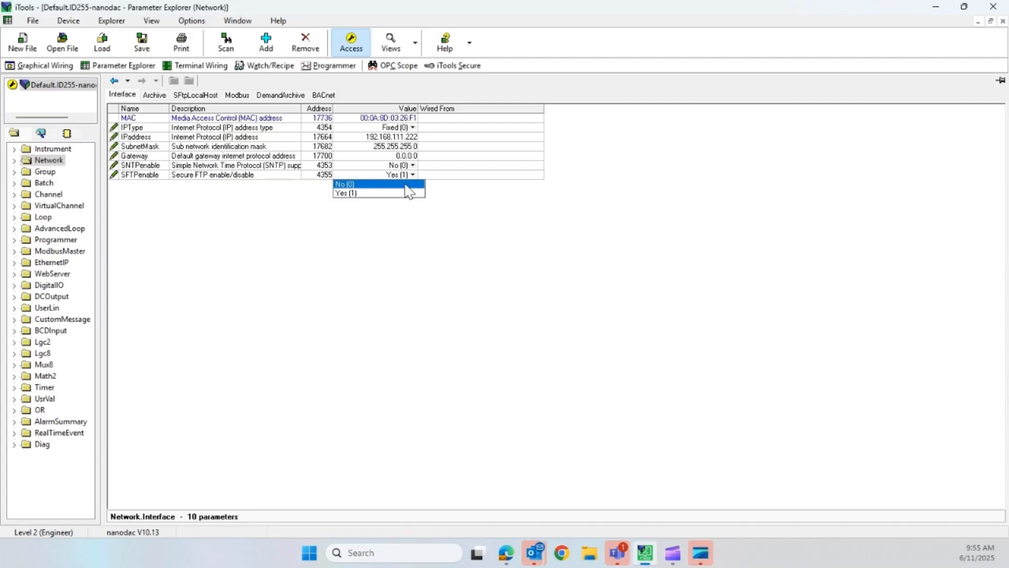
pyautogui.click(406, 184)
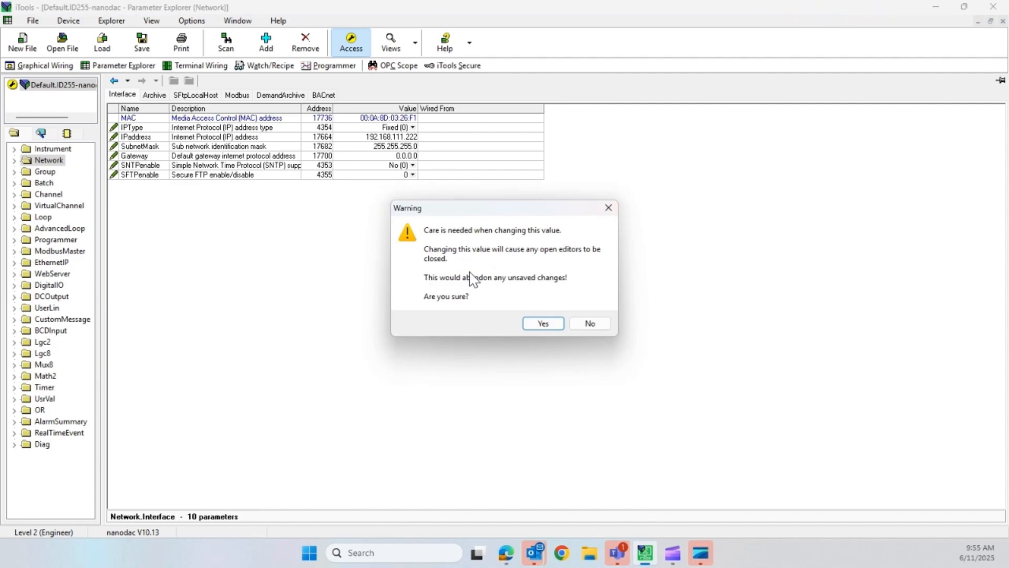
pyautogui.click(542, 324)
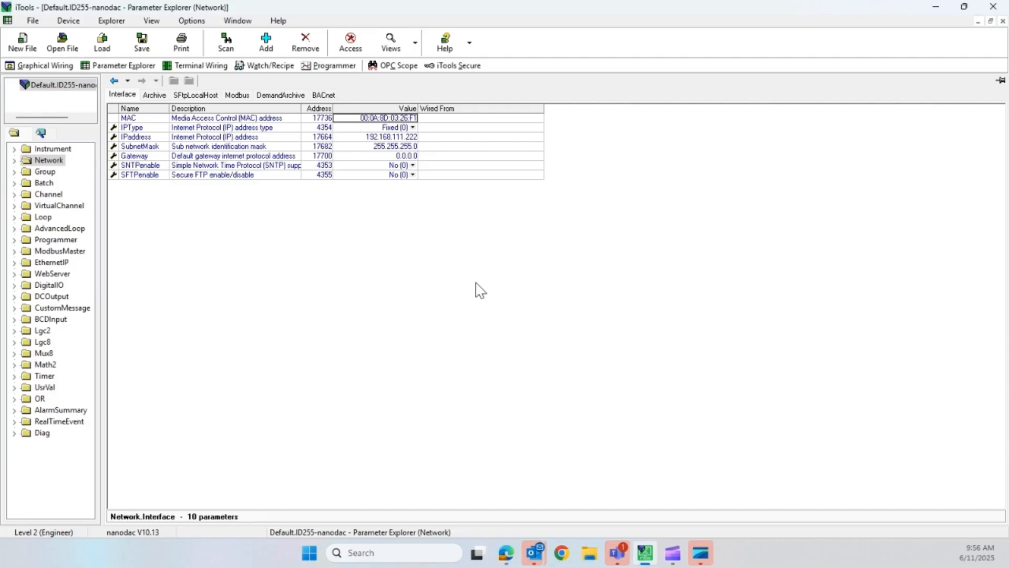
# - Review the nanodac's network interface, archive and SFtpLocalHost parameters
pyautogui.click(185, 96)
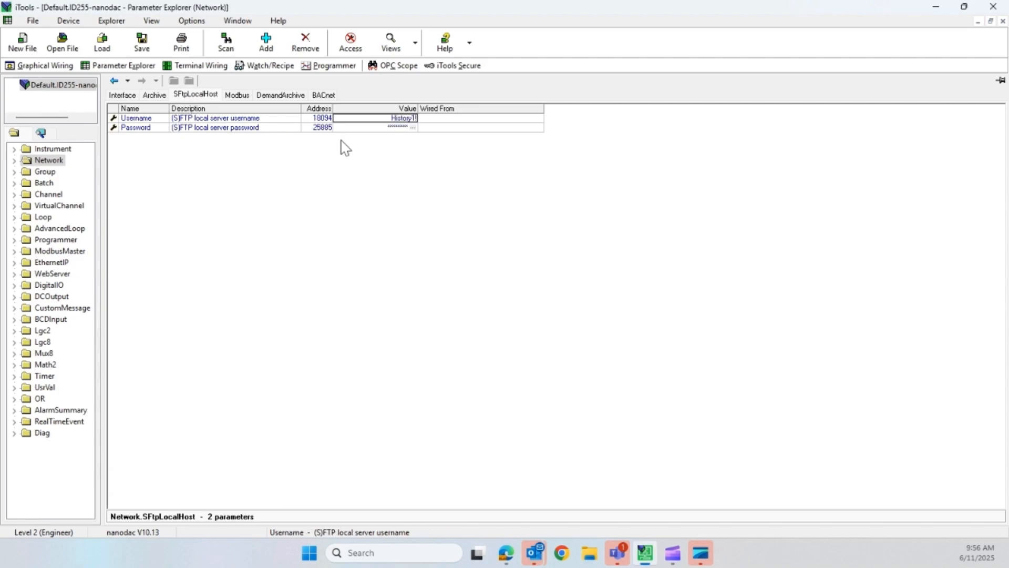
pyautogui.click(161, 97)
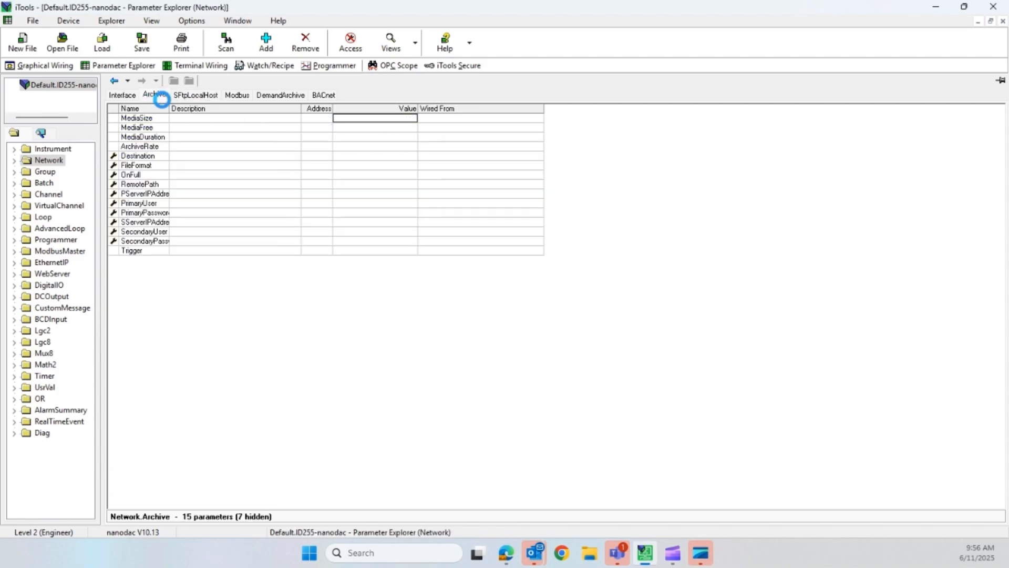
pyautogui.click(122, 95)
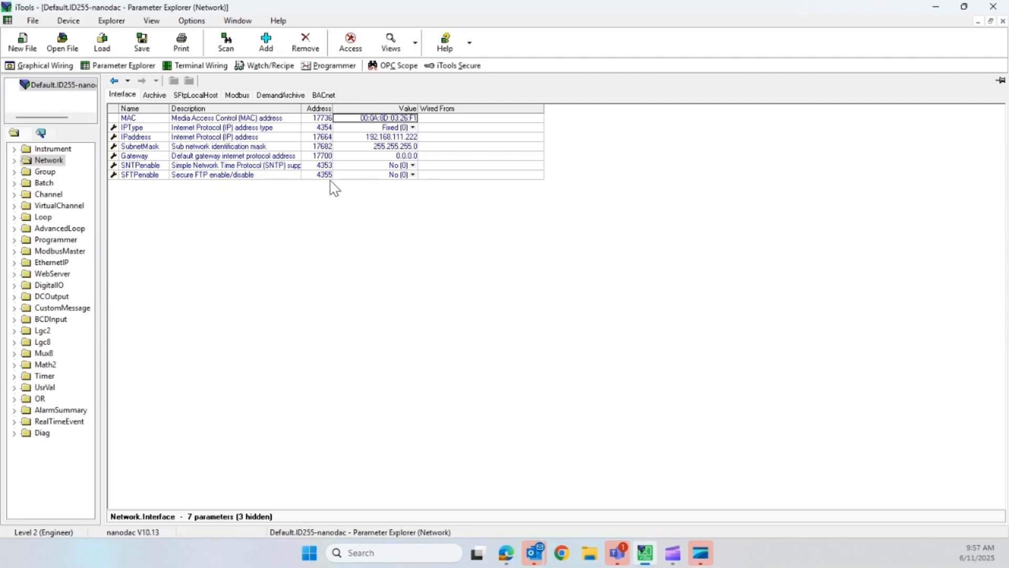
pyautogui.click(159, 96)
pyautogui.click(190, 97)
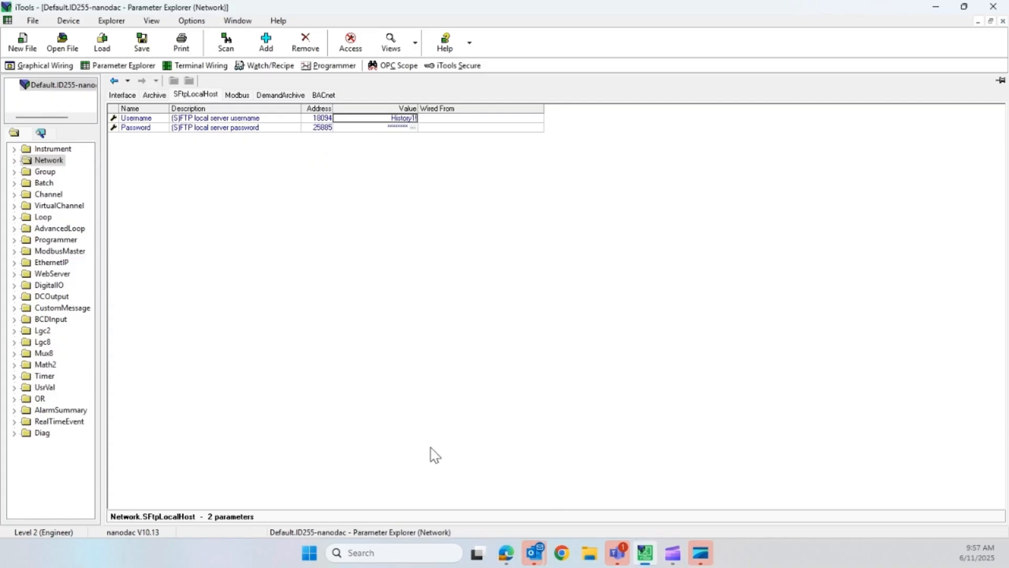
# - Switch to Data Reviewer in Edge, connect to the instrument at 192.168.111.222 over FTP and save it as a data source
pyautogui.click(506, 559)
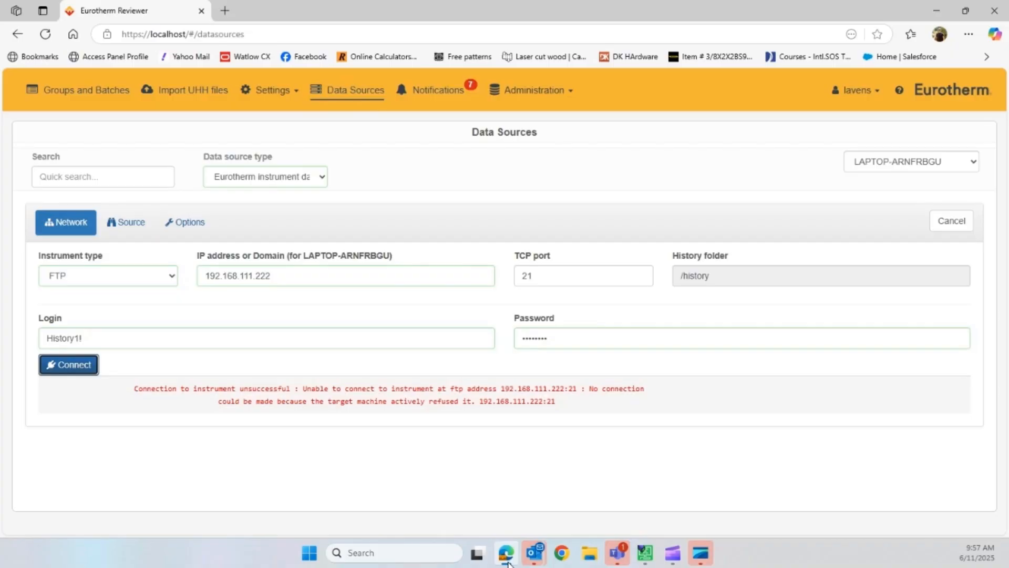
pyautogui.click(83, 366)
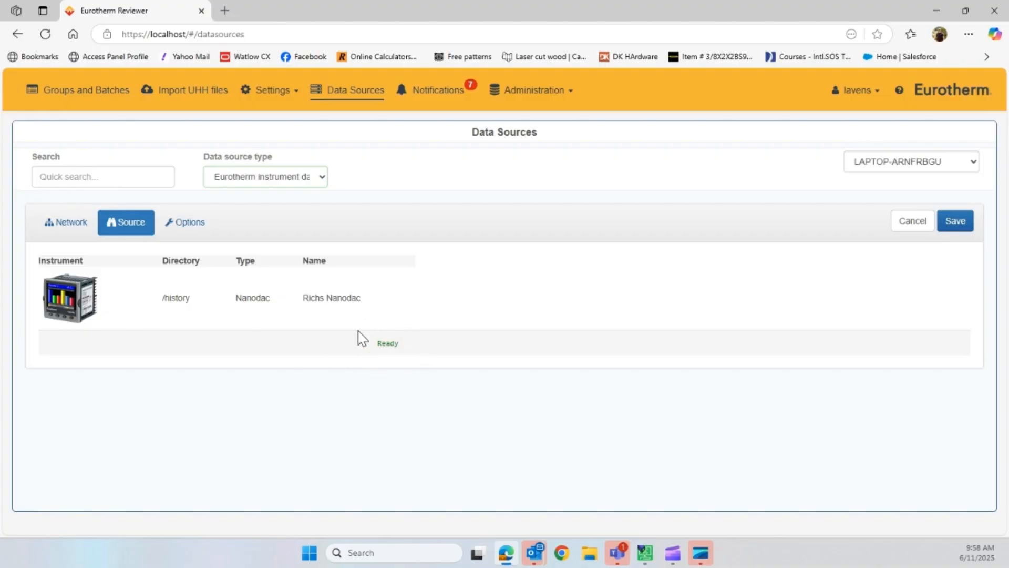
pyautogui.click(955, 223)
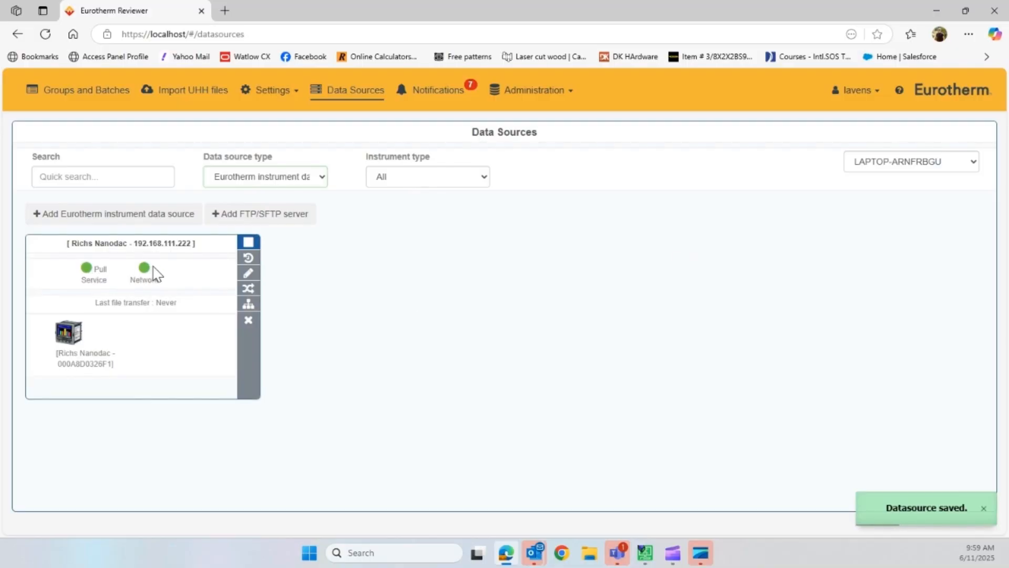
# - Open the nanodac data source's network settings for editing and leave them without saving changes
pyautogui.click(249, 284)
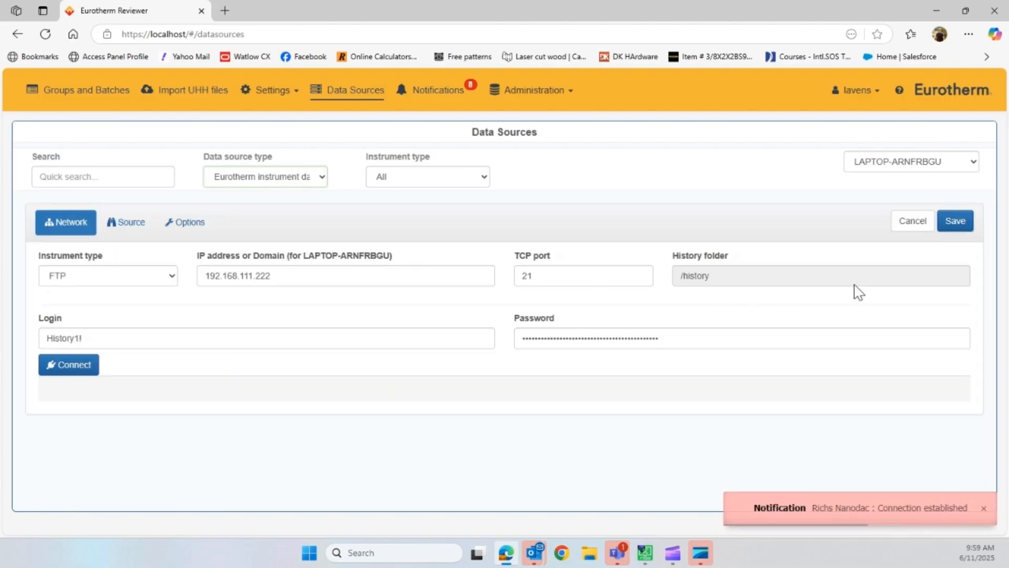
pyautogui.click(904, 227)
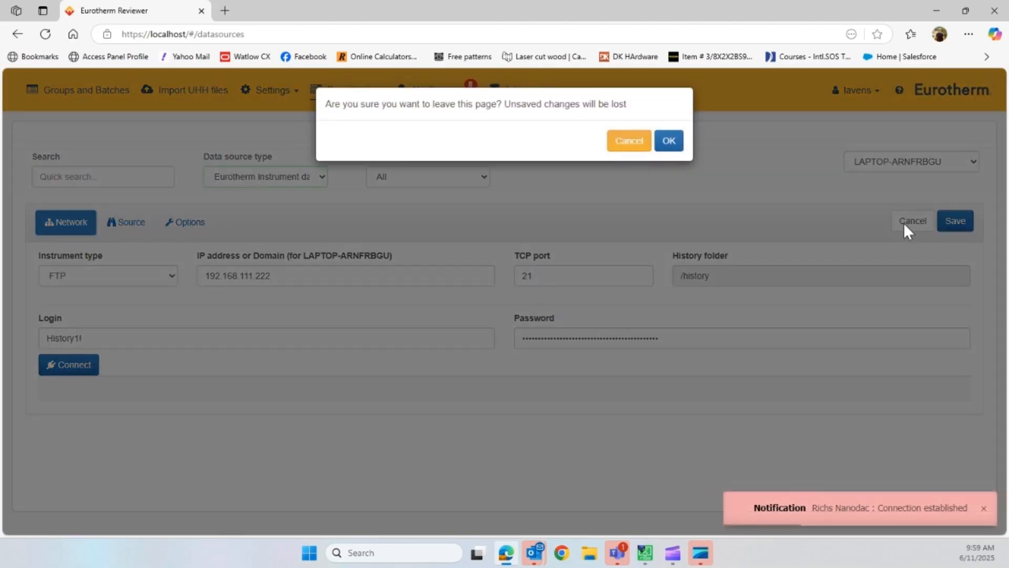
pyautogui.click(670, 145)
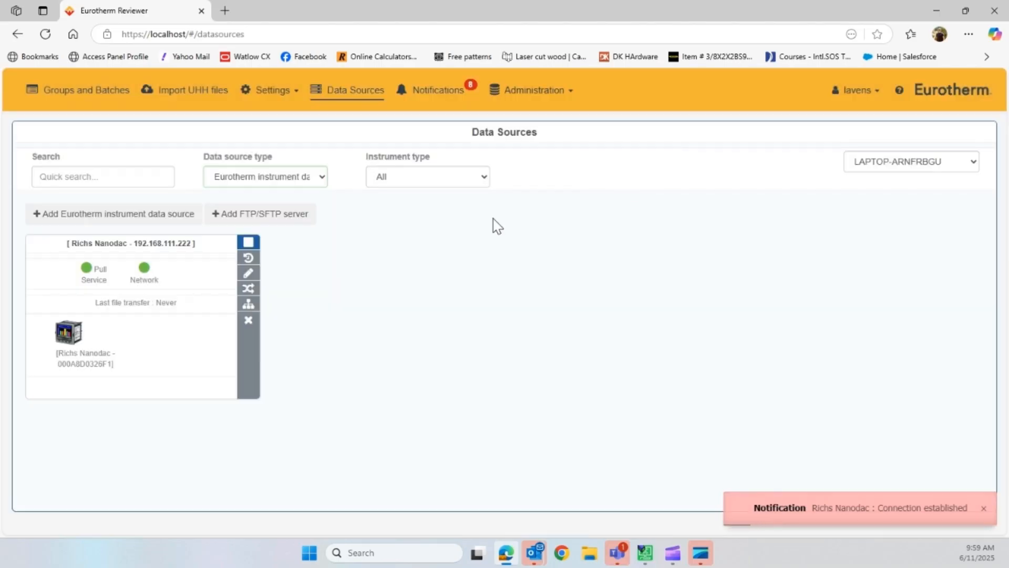
# - Look through the nanodac data source's channel groups and view the channel list of Group 1 from Modine Radiator
pyautogui.click(248, 291)
pyautogui.scroll(-1, 265, 286)
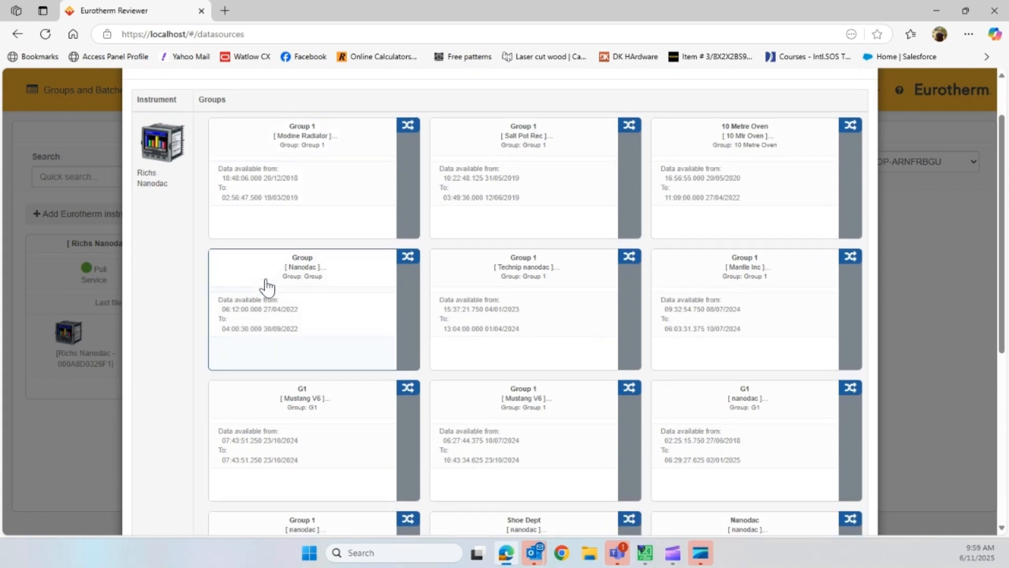
pyautogui.scroll(-1, 268, 287)
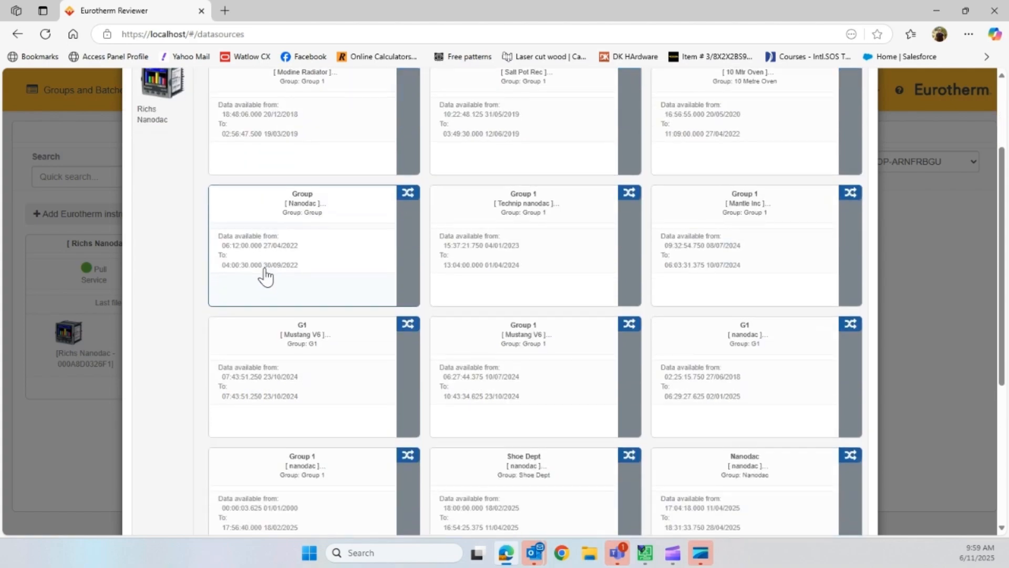
pyautogui.scroll(-4, 265, 275)
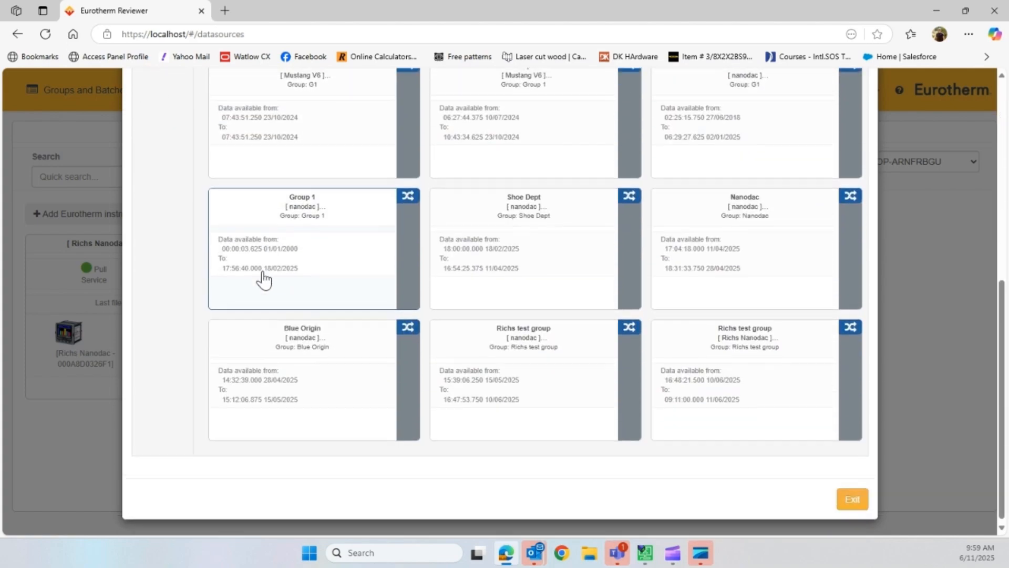
pyautogui.scroll(6, 265, 280)
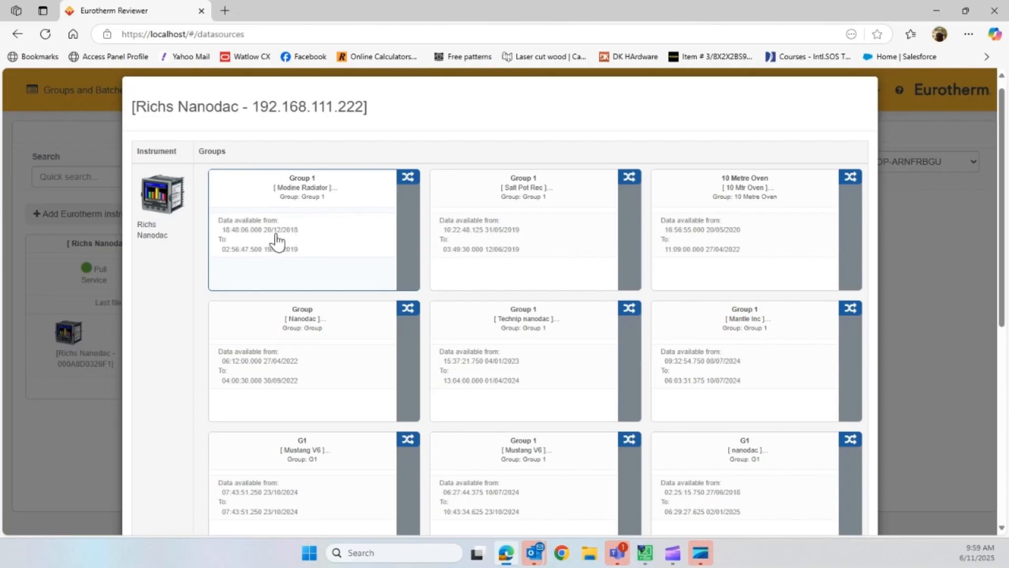
pyautogui.click(406, 185)
pyautogui.scroll(-10, 358, 234)
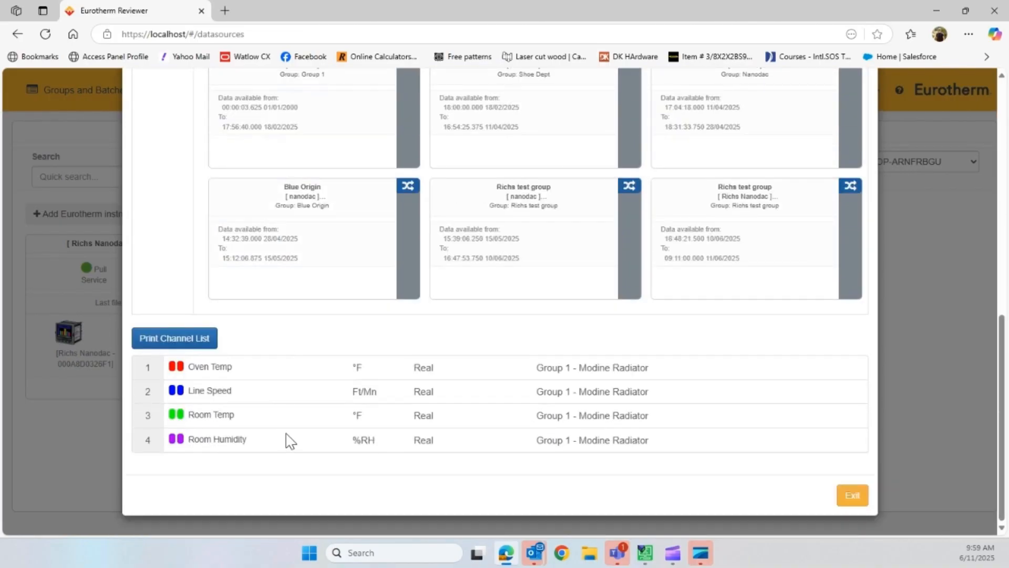
pyautogui.scroll(10, 287, 442)
pyautogui.scroll(-5, 379, 297)
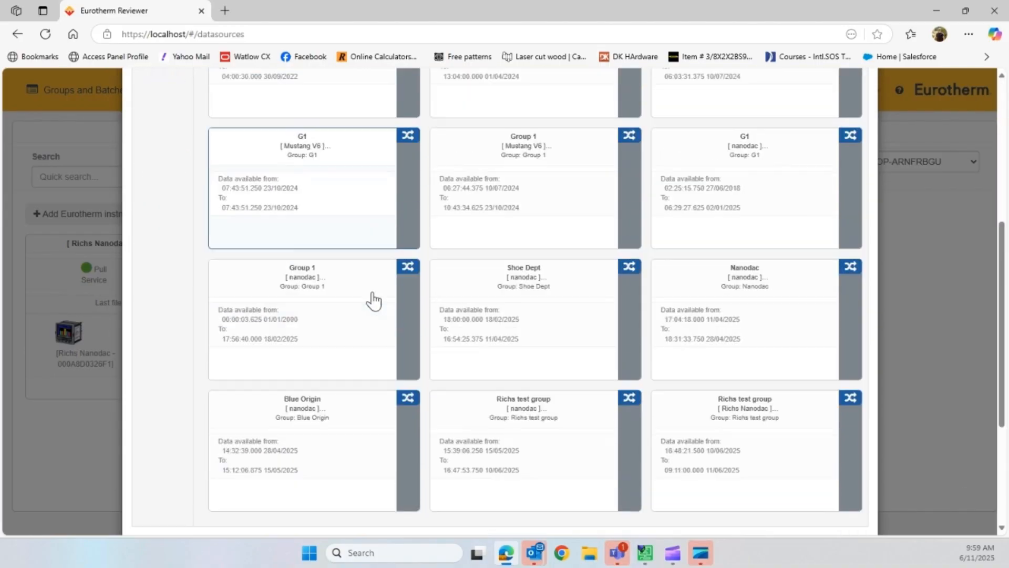
# - View the channel list of the test group with data up to 11/06/2025, and exit the channel overview
pyautogui.click(783, 445)
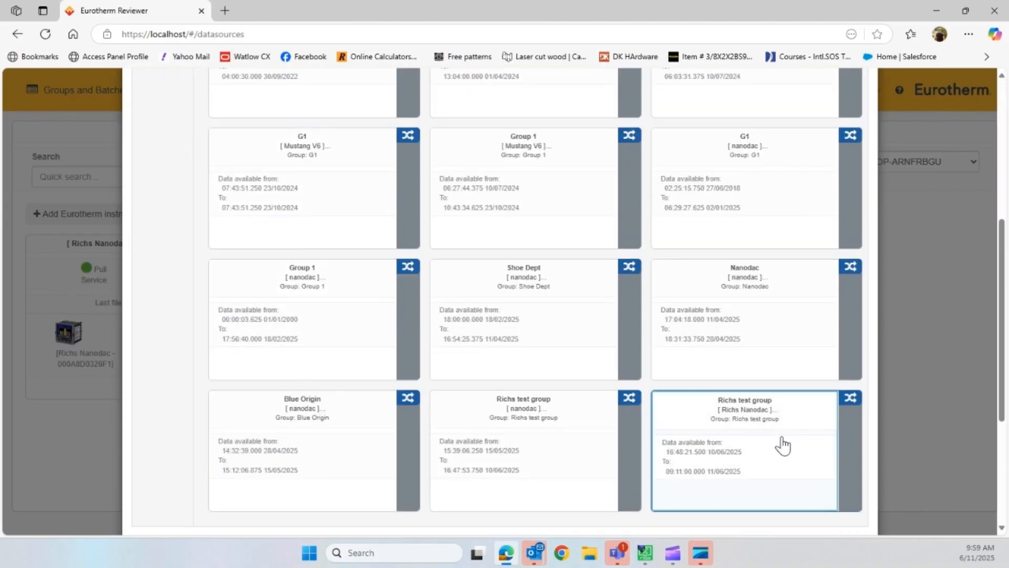
pyautogui.scroll(-5, 778, 449)
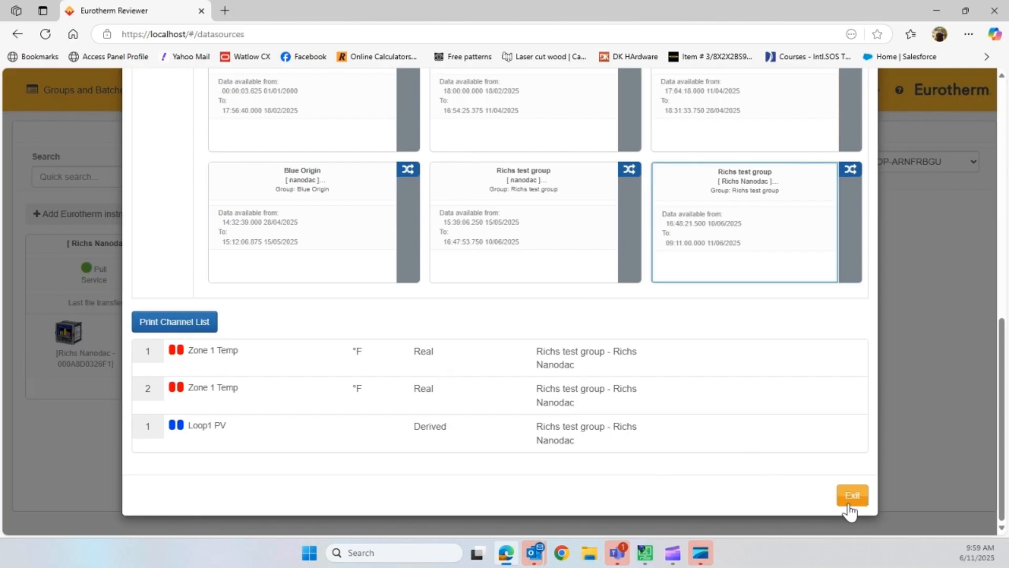
pyautogui.scroll(2, 791, 402)
pyautogui.scroll(4, 789, 408)
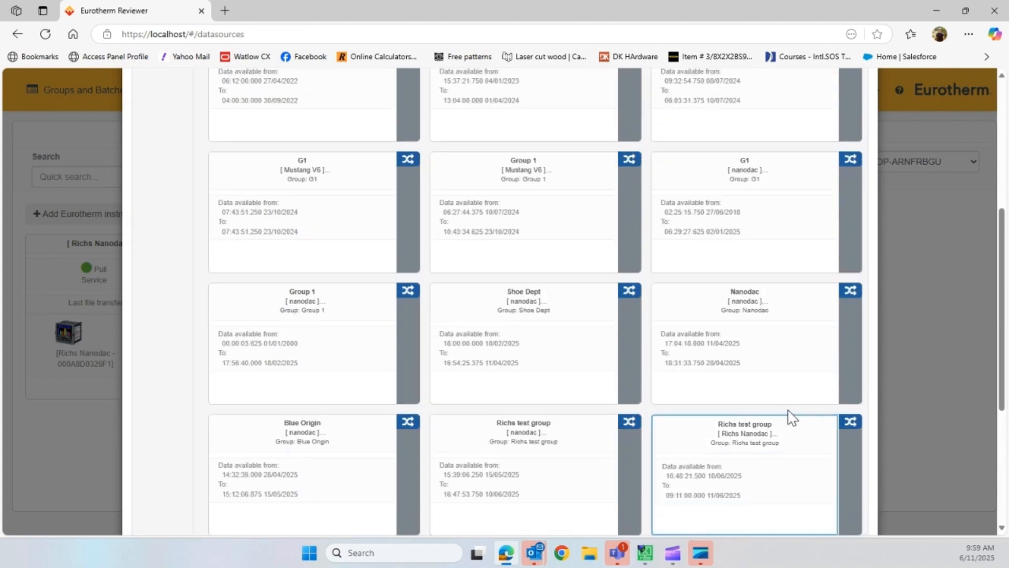
pyautogui.scroll(-6, 787, 416)
pyautogui.click(854, 496)
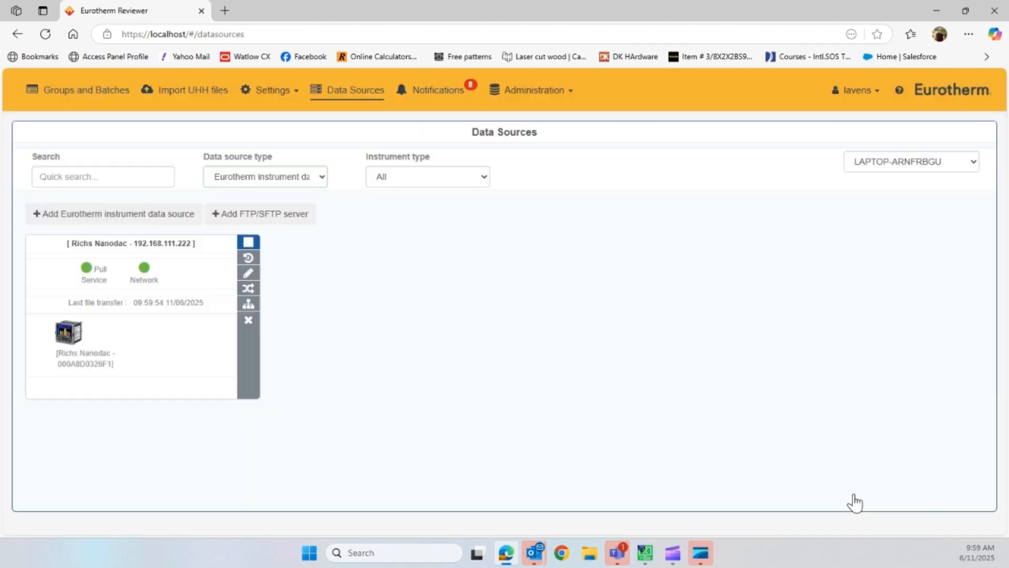
# - Open the hierarchy dialog of the nanodac data source and cancel it without saving
pyautogui.click(255, 310)
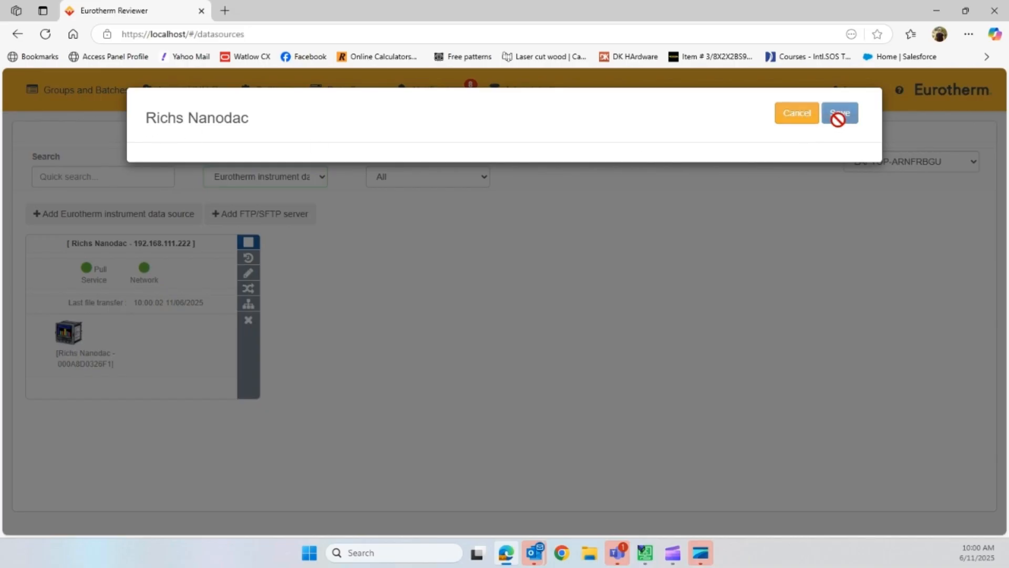
pyautogui.click(793, 117)
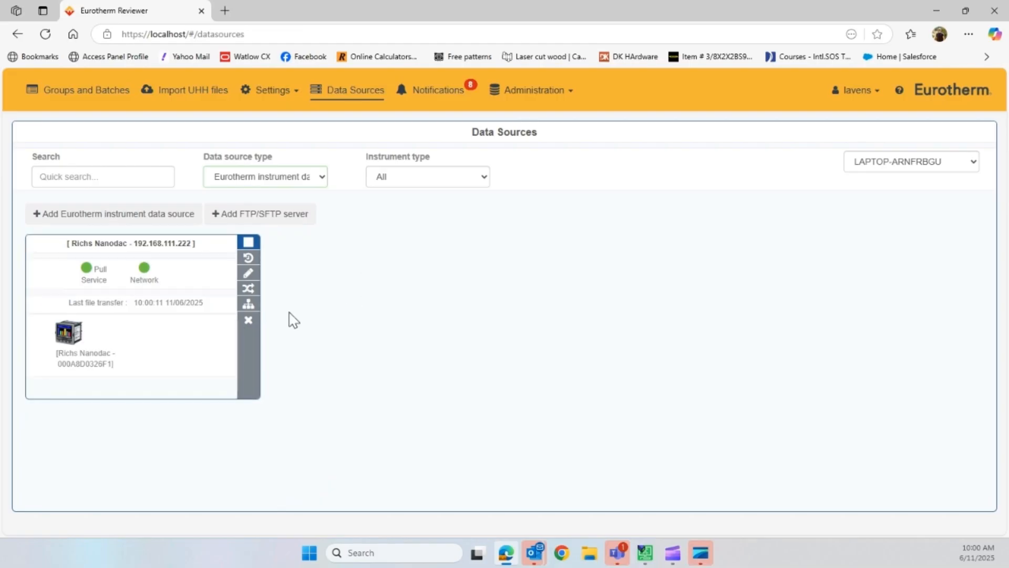
# - Browse Groups and Batches, chart the nanodac test group ending 10/06/2025, and narrow its time range to about 15:46–16:47 that day
pyautogui.click(92, 97)
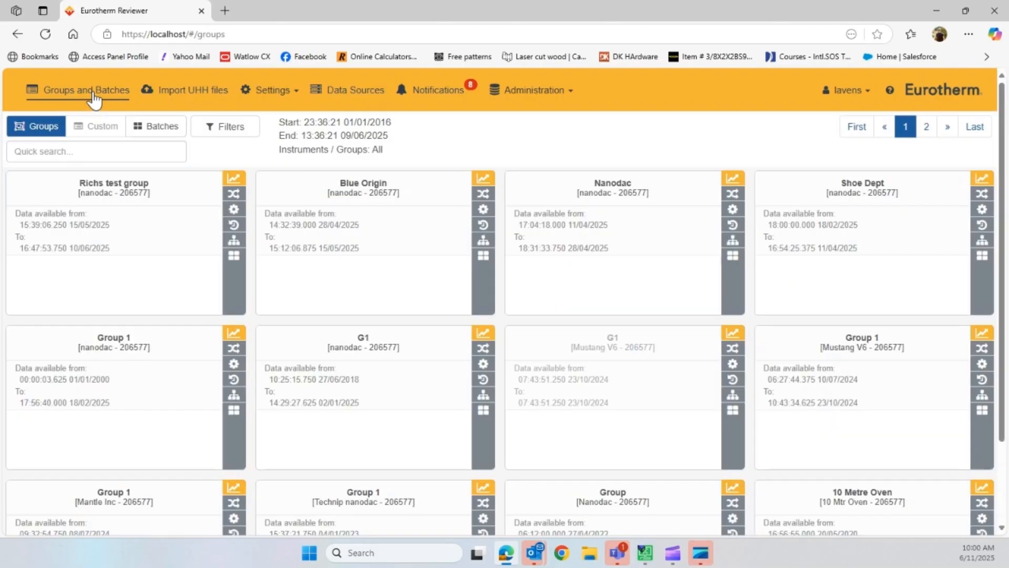
pyautogui.scroll(-3, 137, 216)
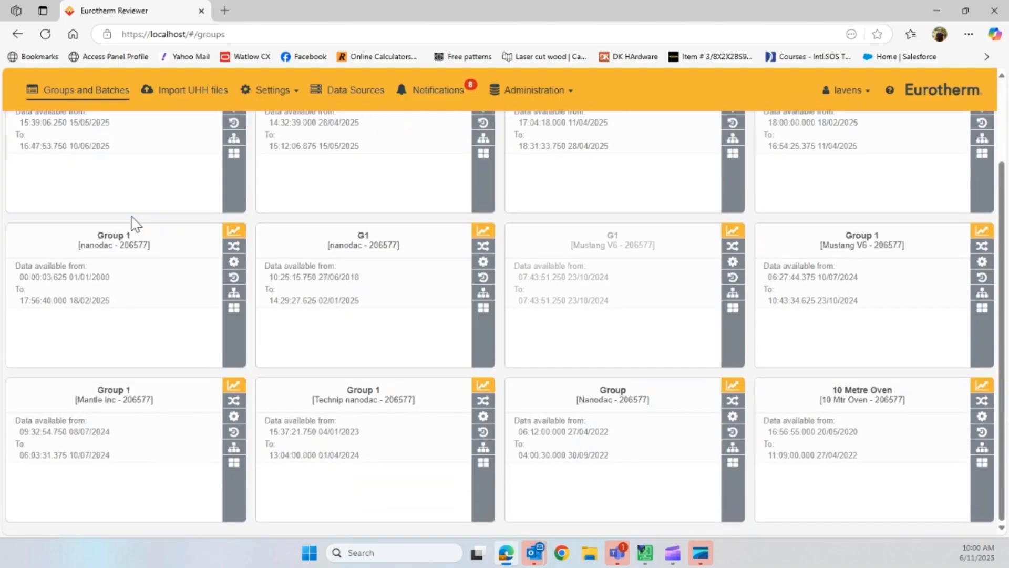
pyautogui.scroll(3, 135, 223)
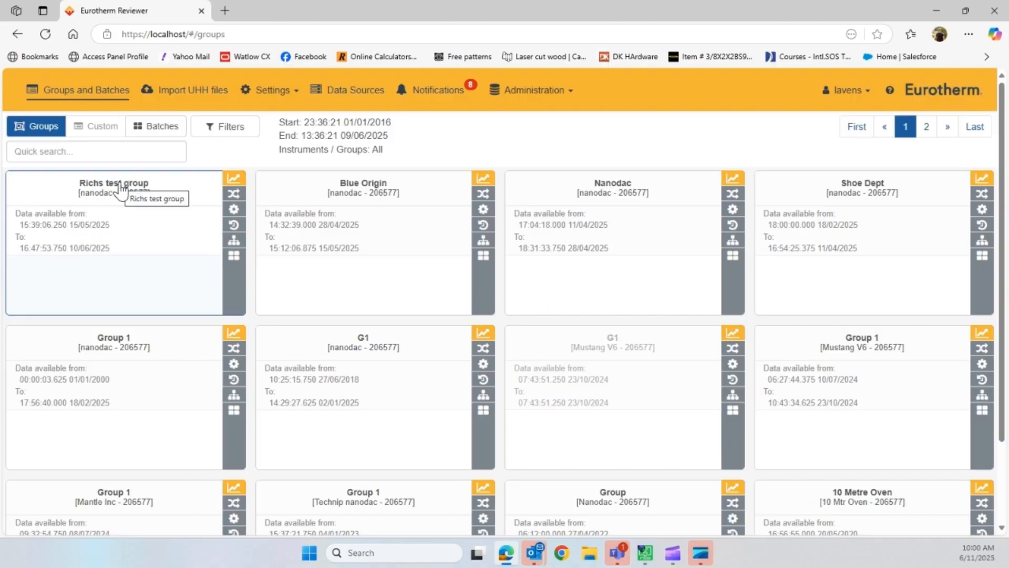
pyautogui.click(236, 184)
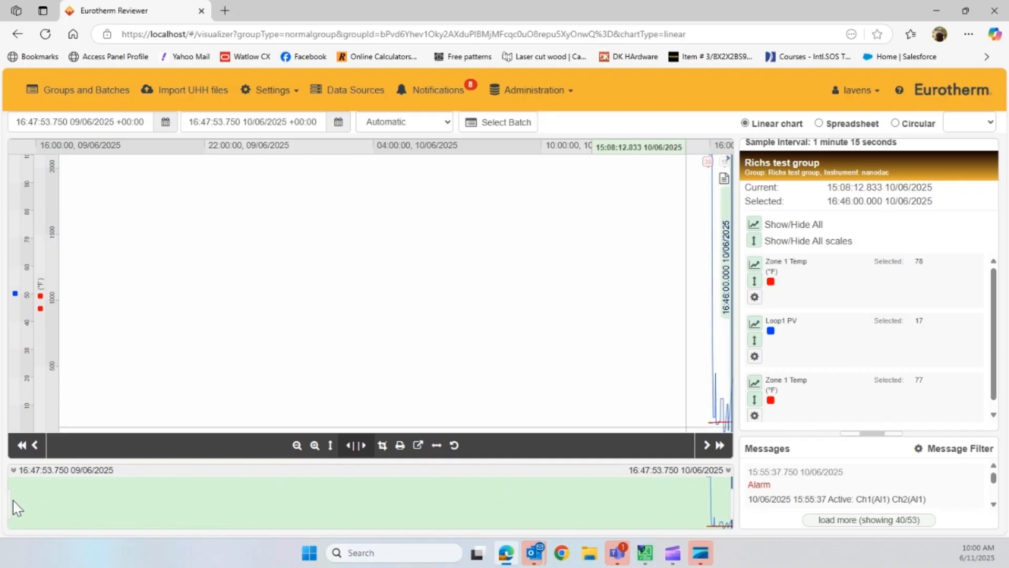
pyautogui.moveTo(30, 500); pyautogui.dragTo(704, 505)
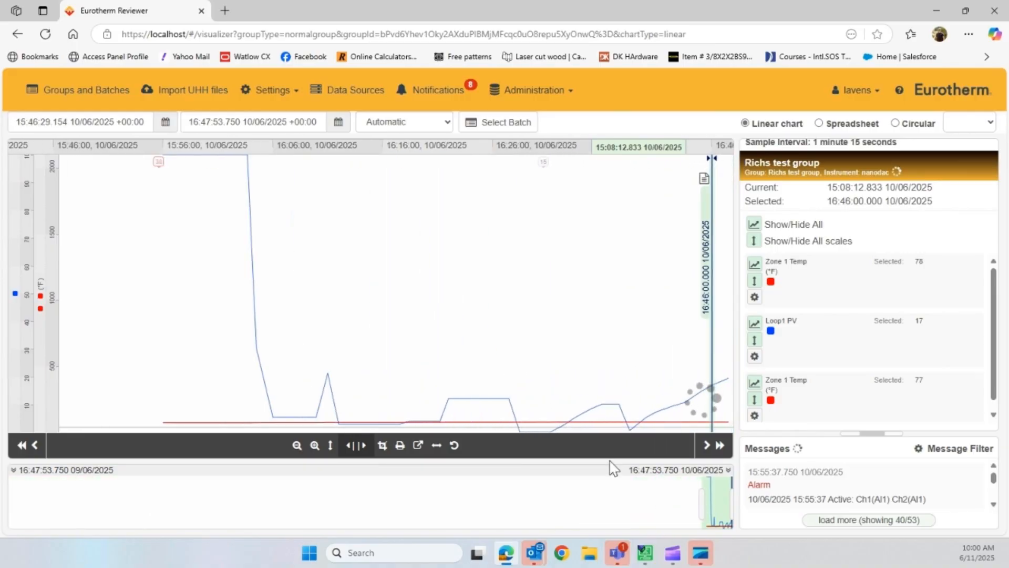